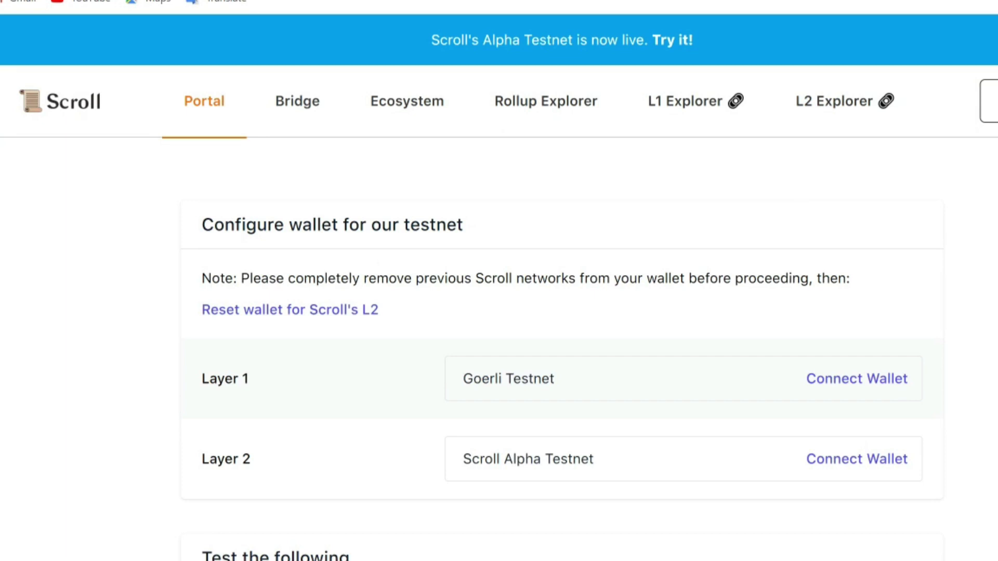
Turn on Show test networks in the MetaMask network settings.
left_click(705, 29)
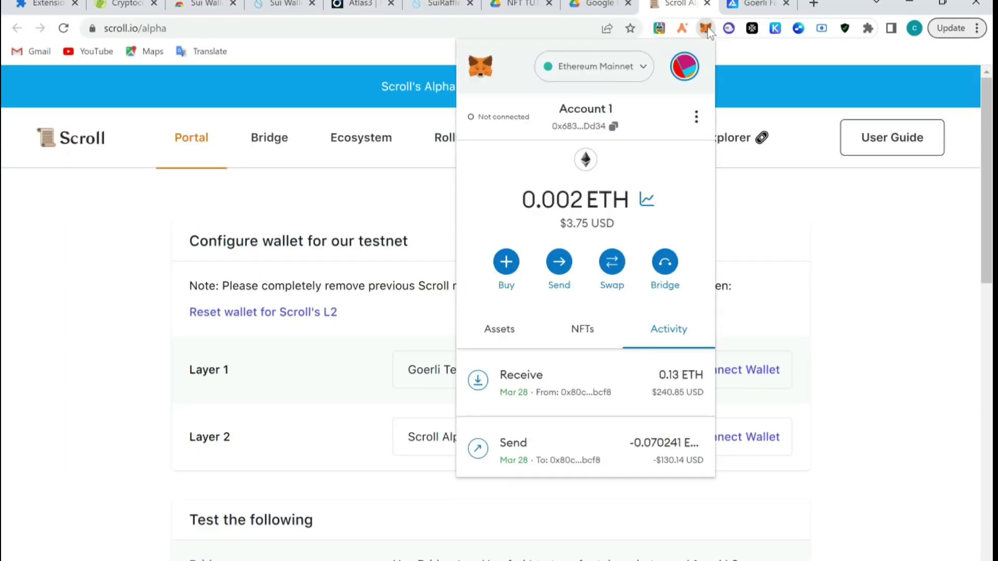
left_click(611, 75)
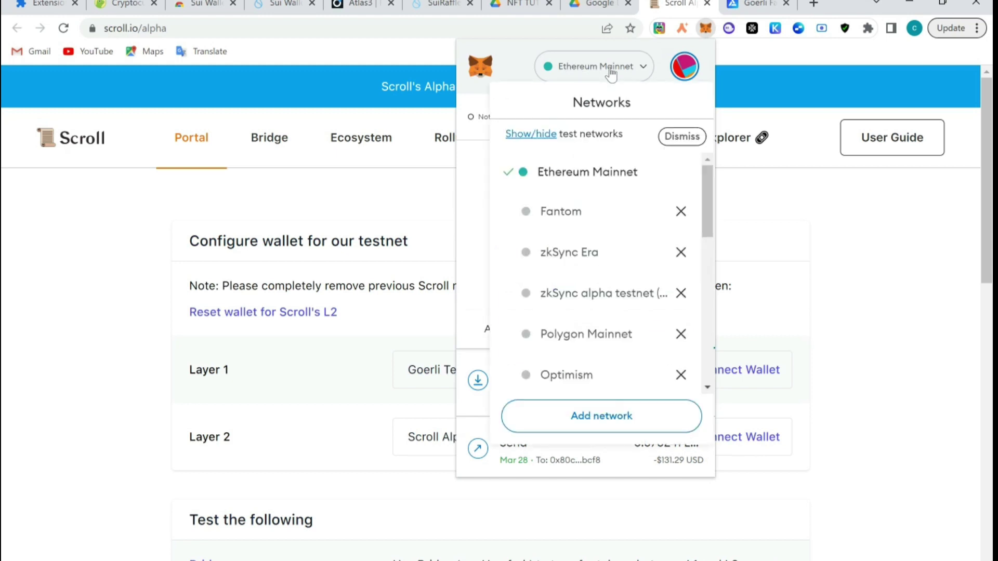
left_click(546, 139)
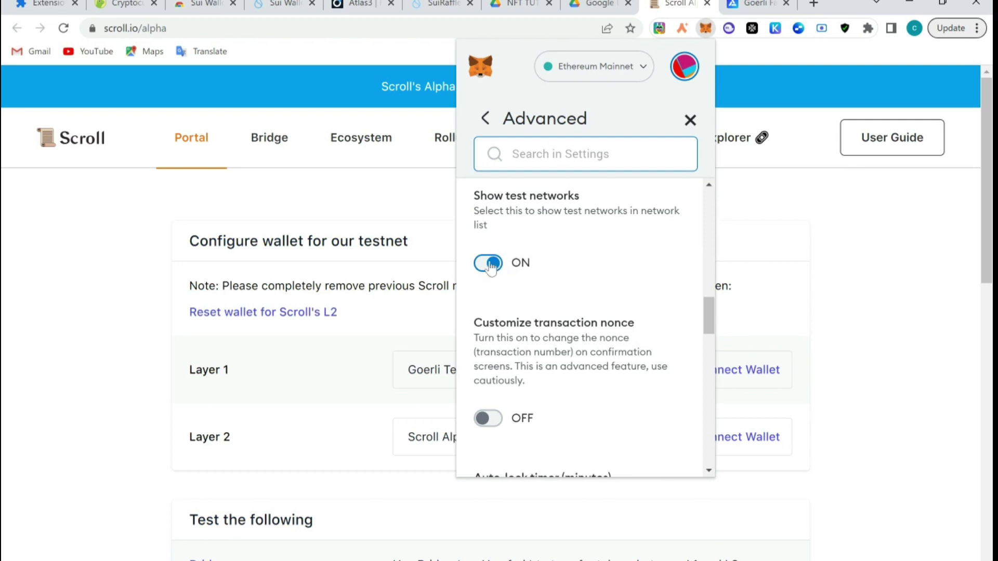
left_click(485, 119)
Switch the wallet to the Goerli test network and view its 1.0096 GoerliETH assets.
left_click(594, 67)
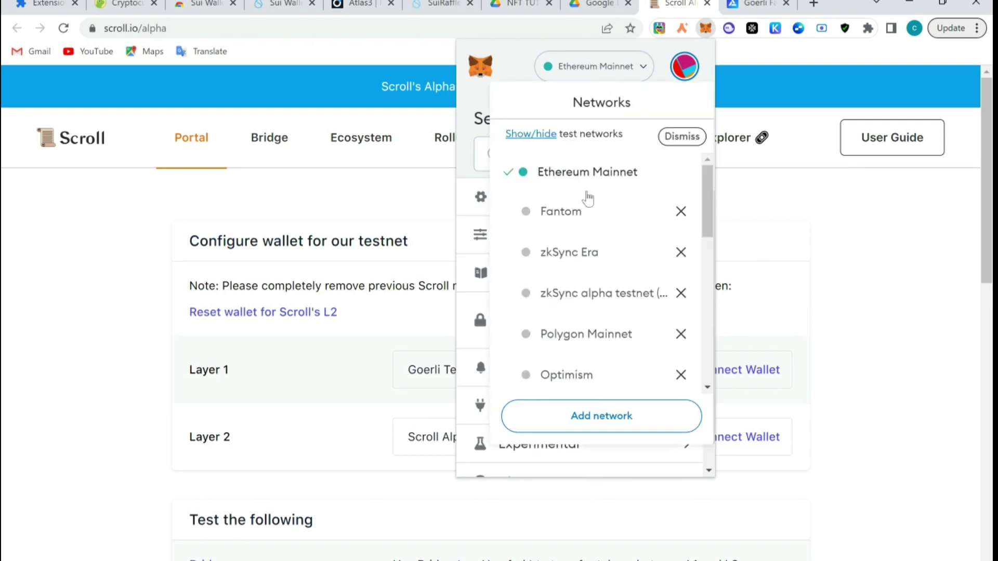
scroll(711, 371, "down", 10)
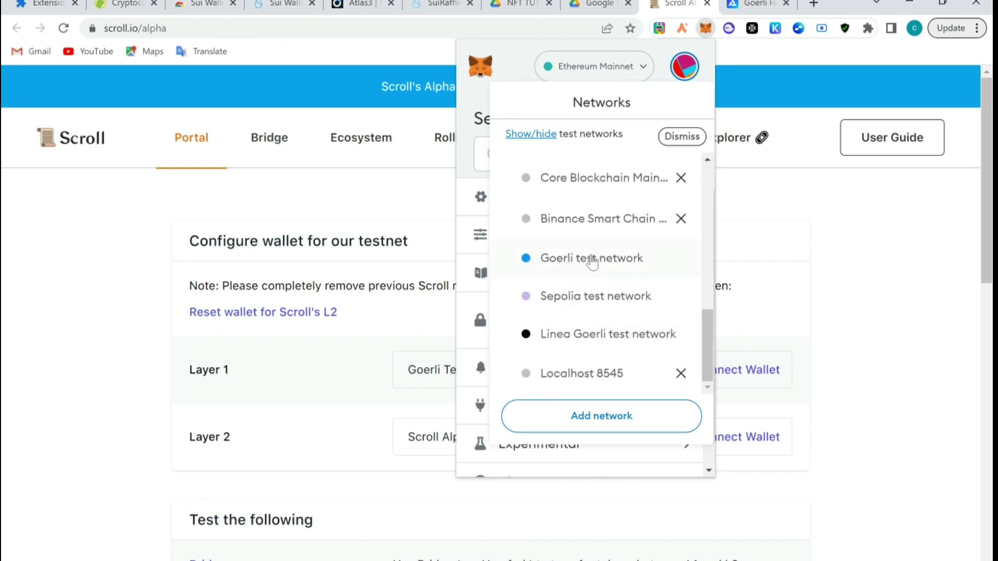
left_click(593, 260)
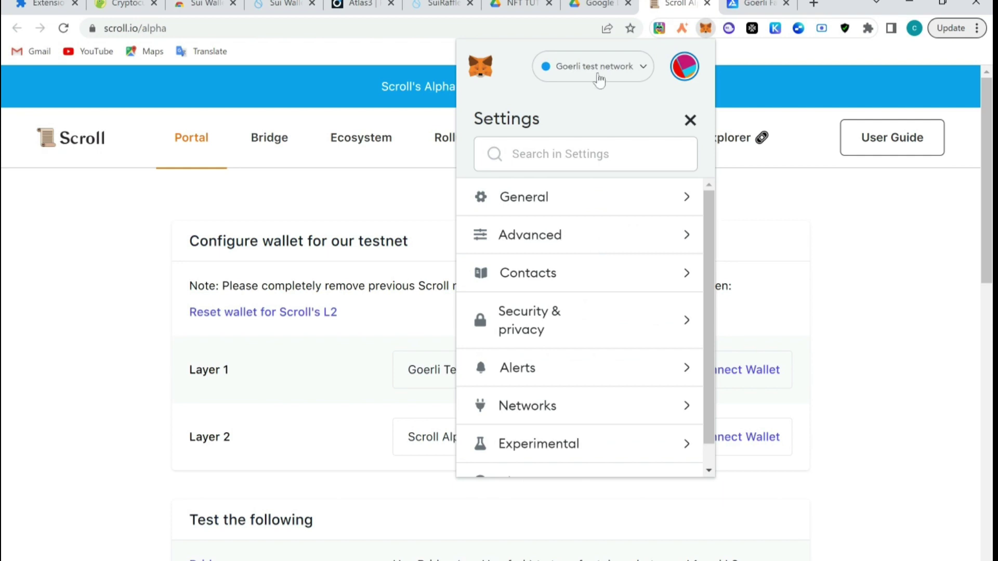
left_click(690, 120)
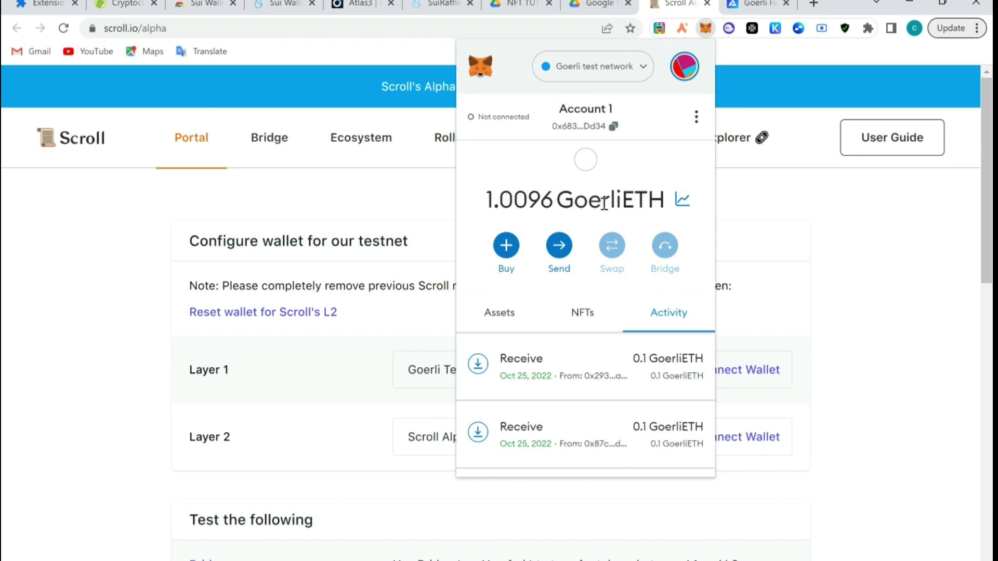
left_click(508, 314)
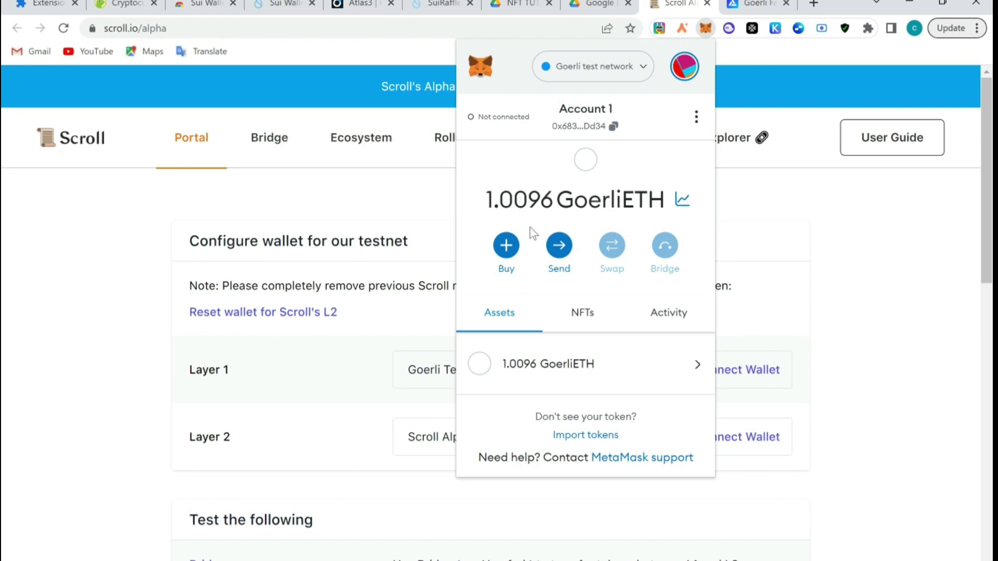
Go from the Goerli Faucet tab to the Alchemy signup-or-login page.
left_click(757, 4)
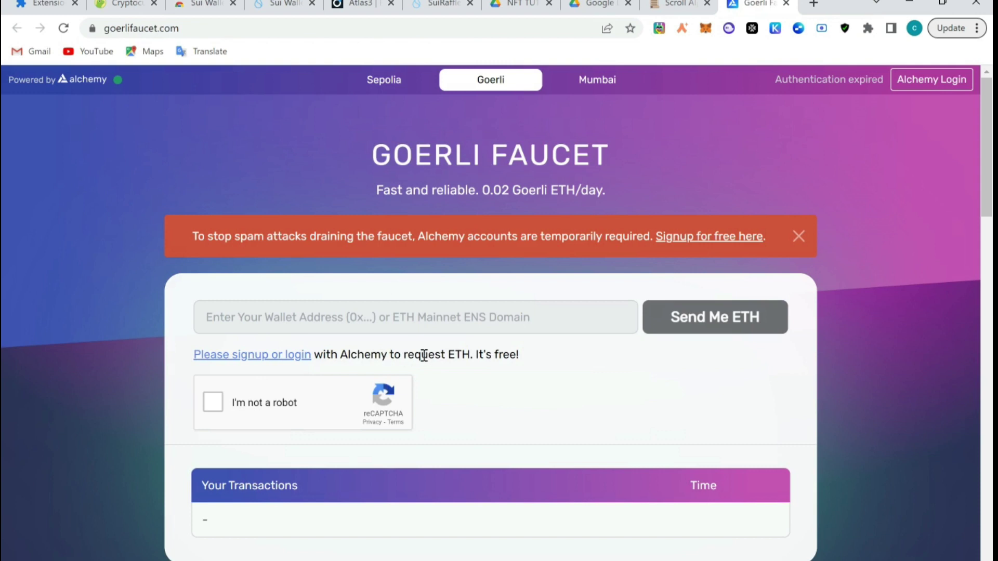
left_click(248, 358)
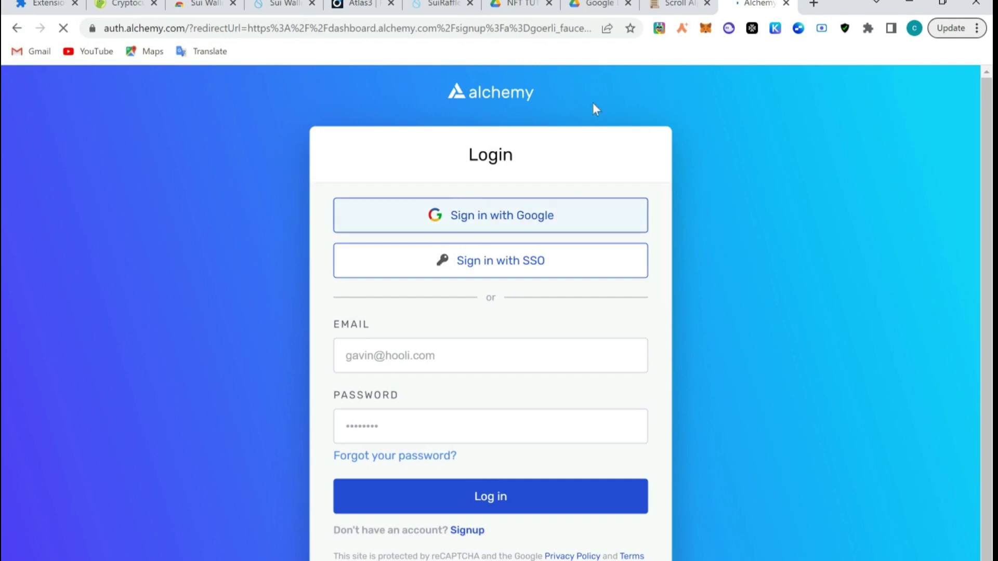
Sign in to Alchemy with Google and pass the lighthouse hCaptcha.
left_click(534, 214)
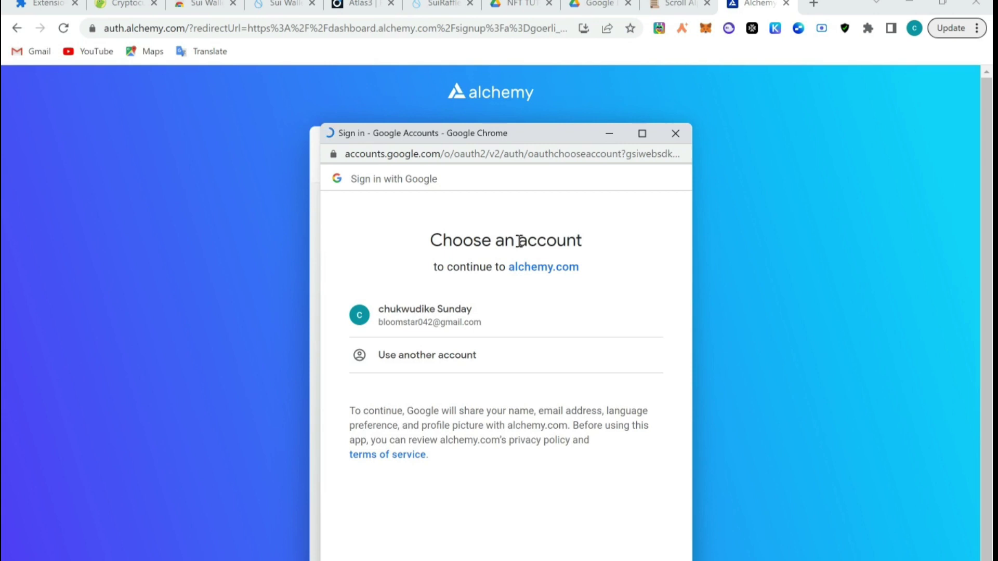
left_click(499, 330)
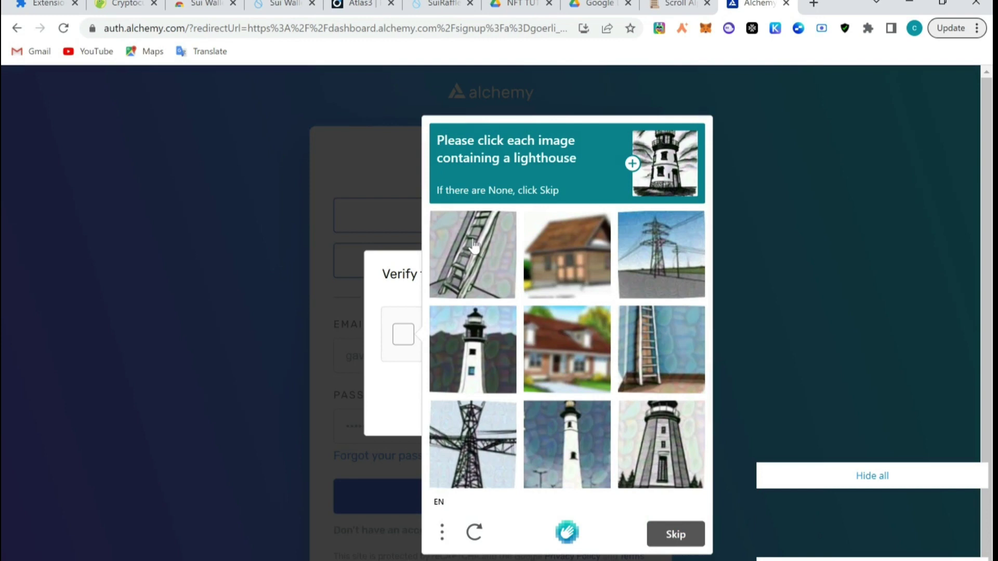
left_click(469, 354)
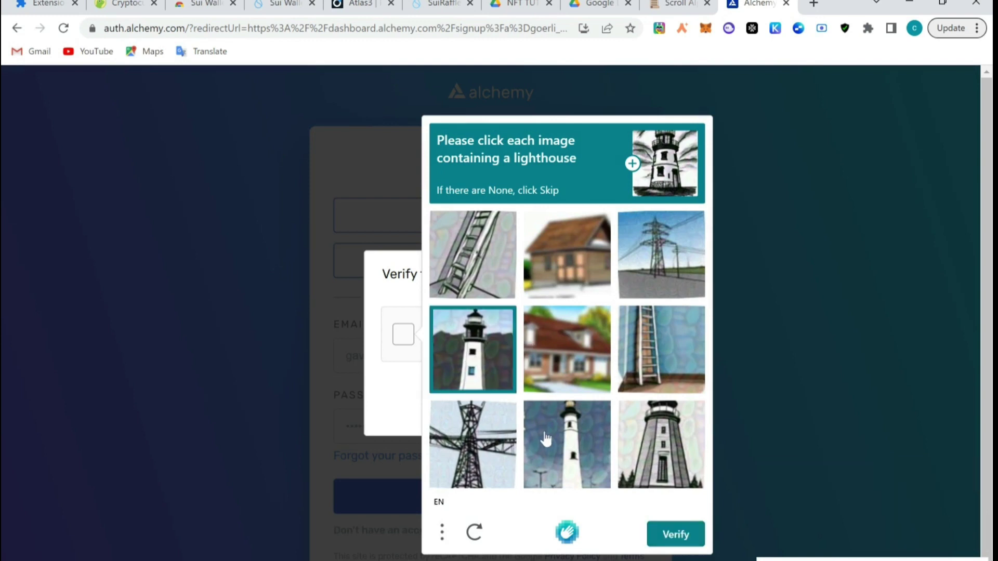
left_click(546, 439)
left_click(673, 450)
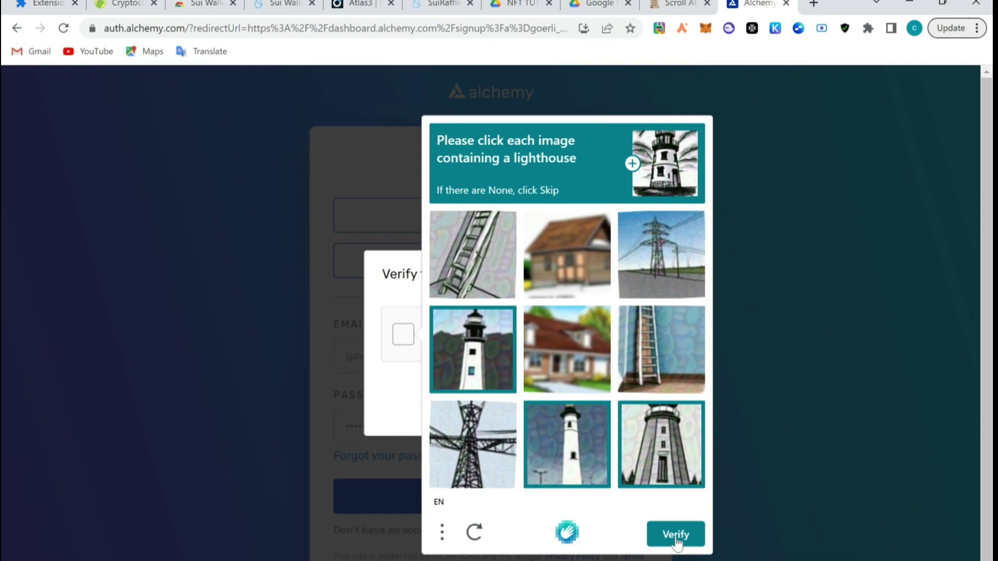
left_click(675, 535)
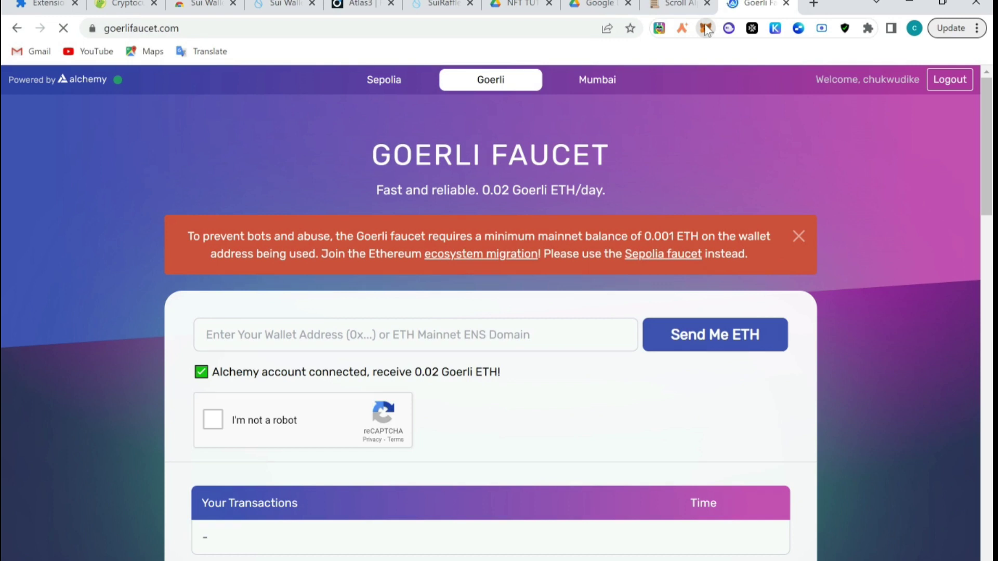
Copy the MetaMask wallet address into the faucet's address field.
left_click(705, 29)
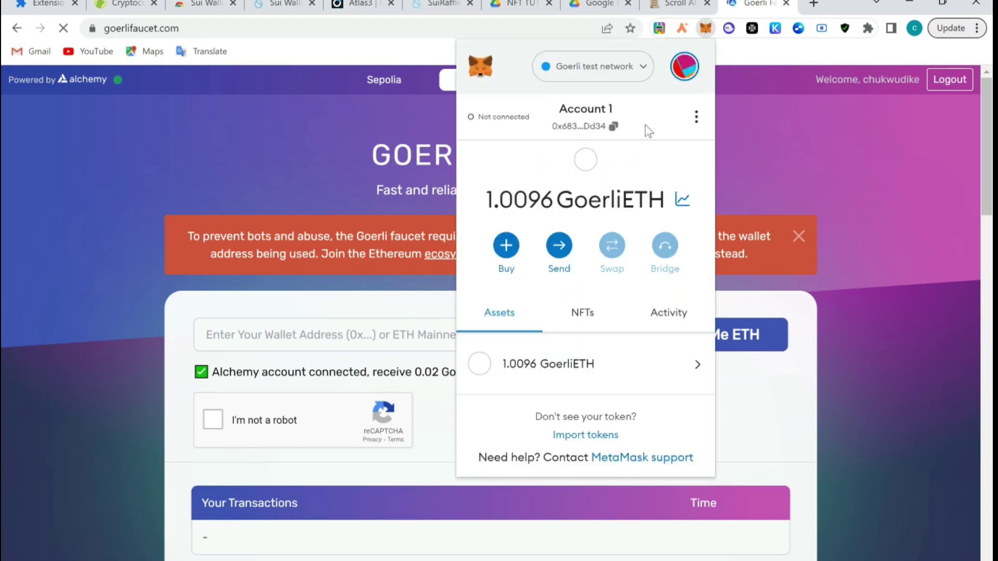
left_click(615, 127)
left_click(383, 333)
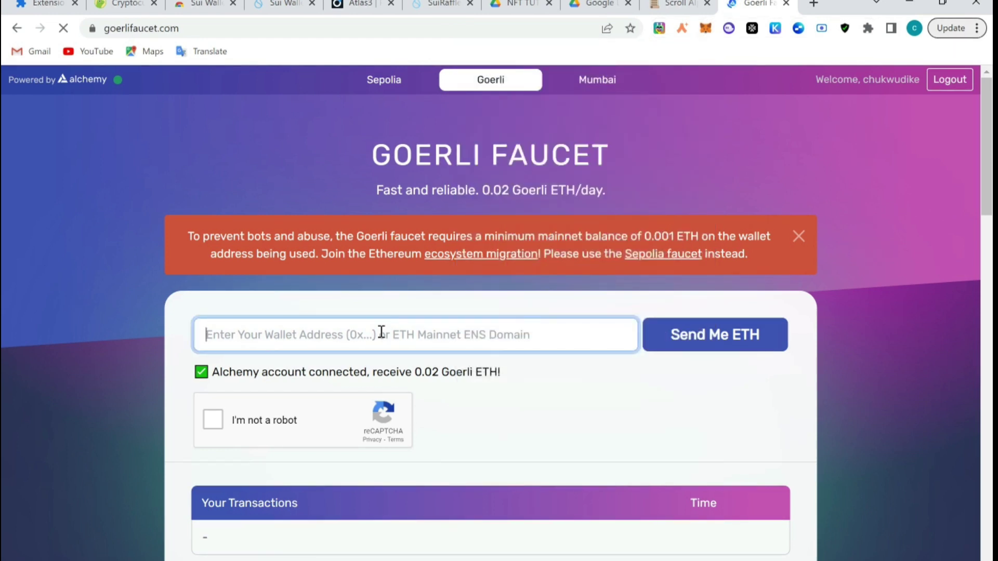
key("ctrl+v")
Tick I'm not a robot and request Goerli ETH, which fails with a reCAPTCHA error.
left_click(213, 420)
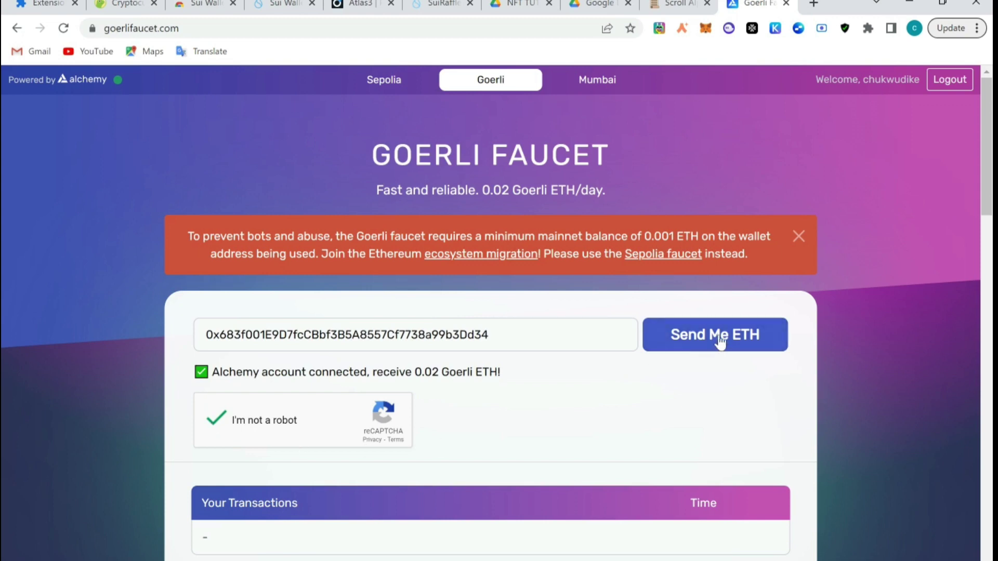
scroll(720, 341, "down", 7)
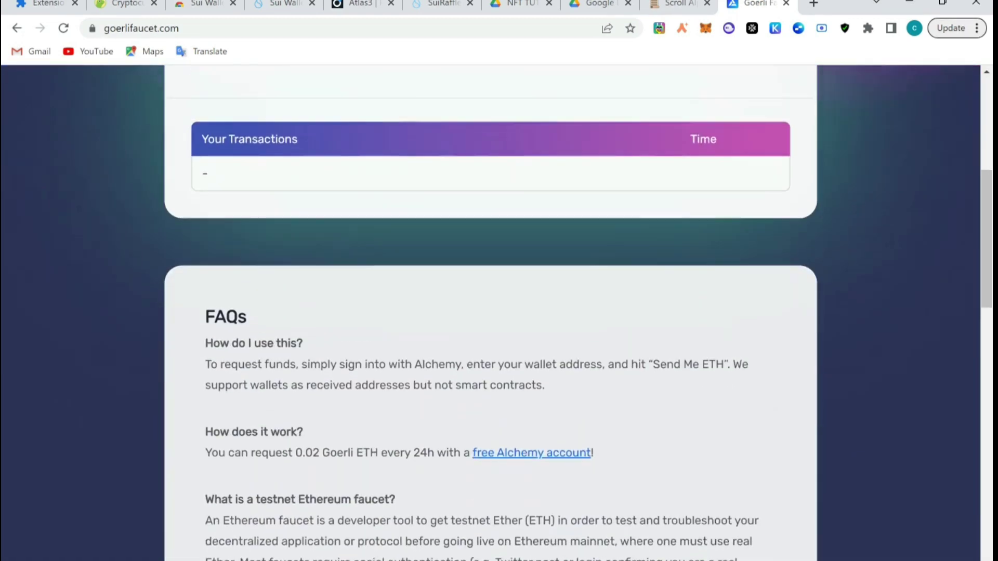
scroll(720, 340, "up", 4)
left_click(683, 198)
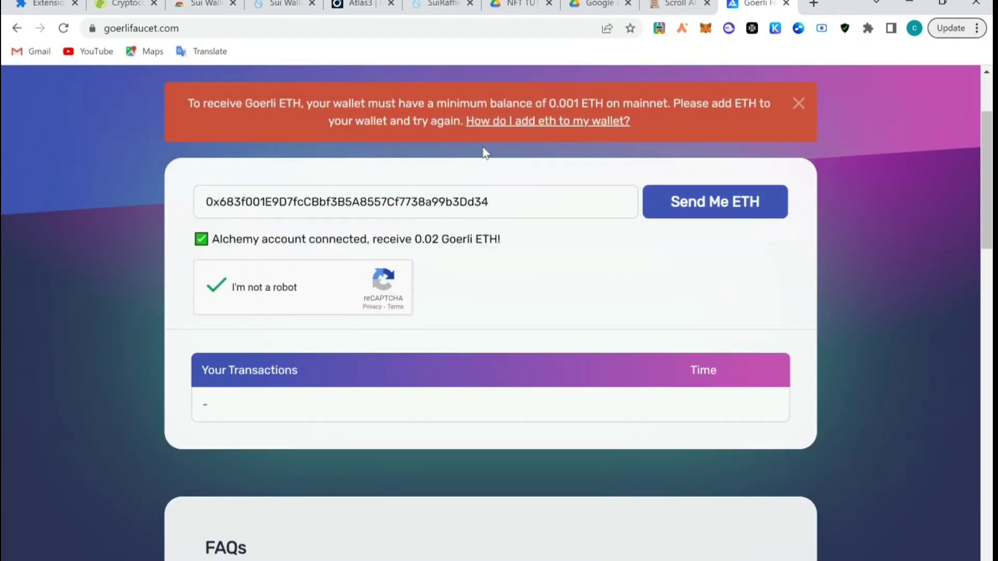
scroll(519, 132, "up", 2)
scroll(520, 132, "up", 1)
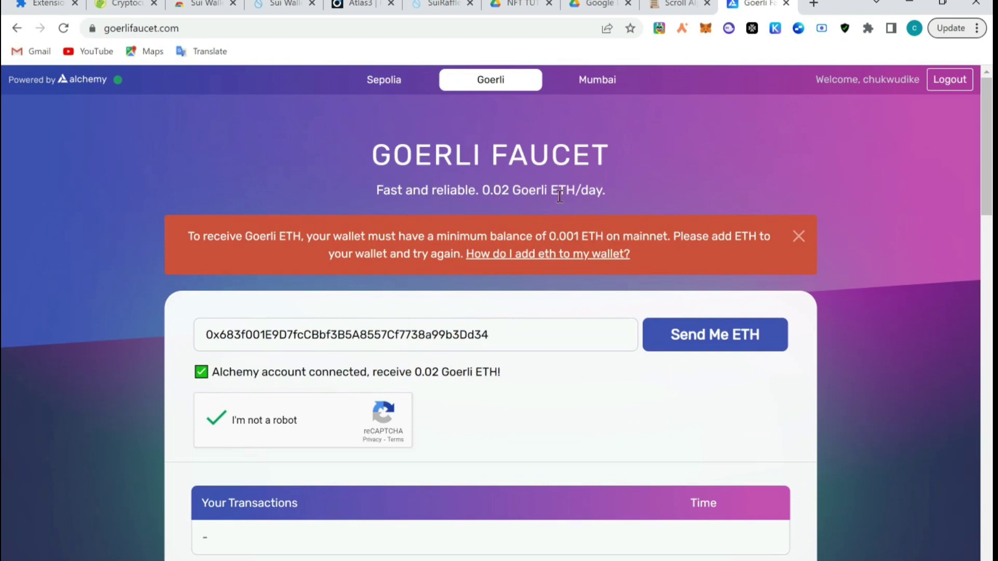
left_click(690, 338)
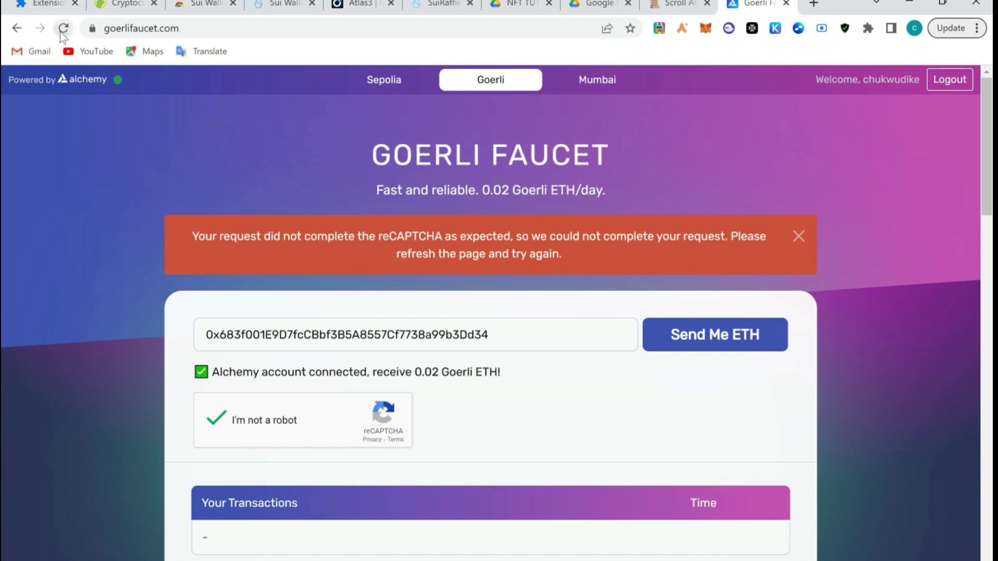
Reload the faucet and resubmit the wallet address, refused over the 0.001 ETH mainnet minimum.
left_click(62, 31)
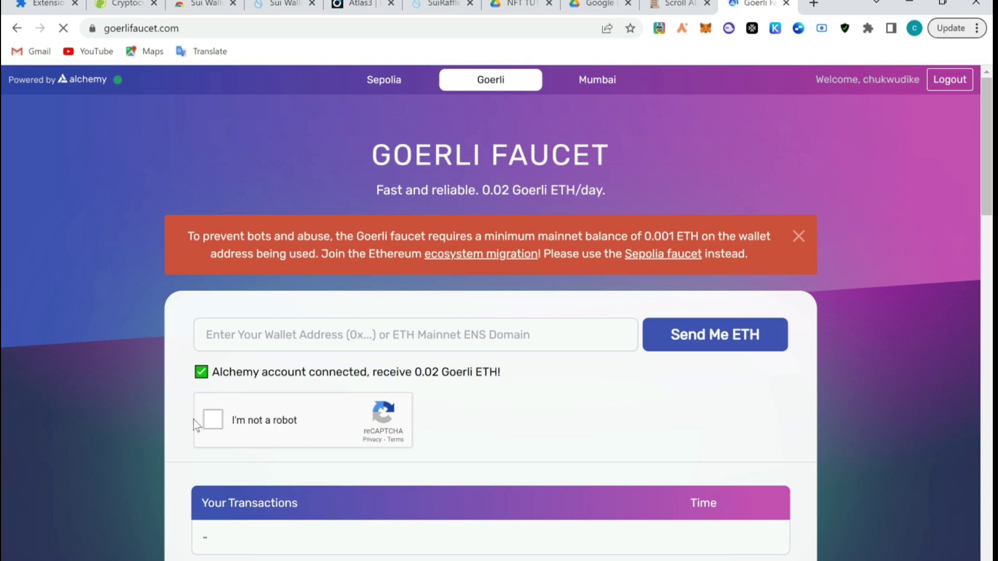
left_click(212, 421)
left_click(277, 340)
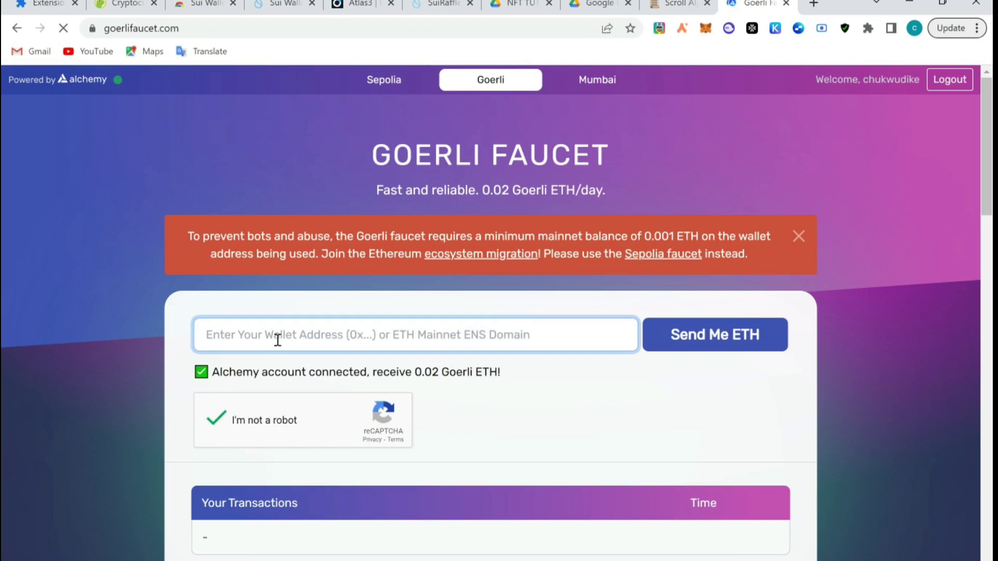
key("ctrl+v")
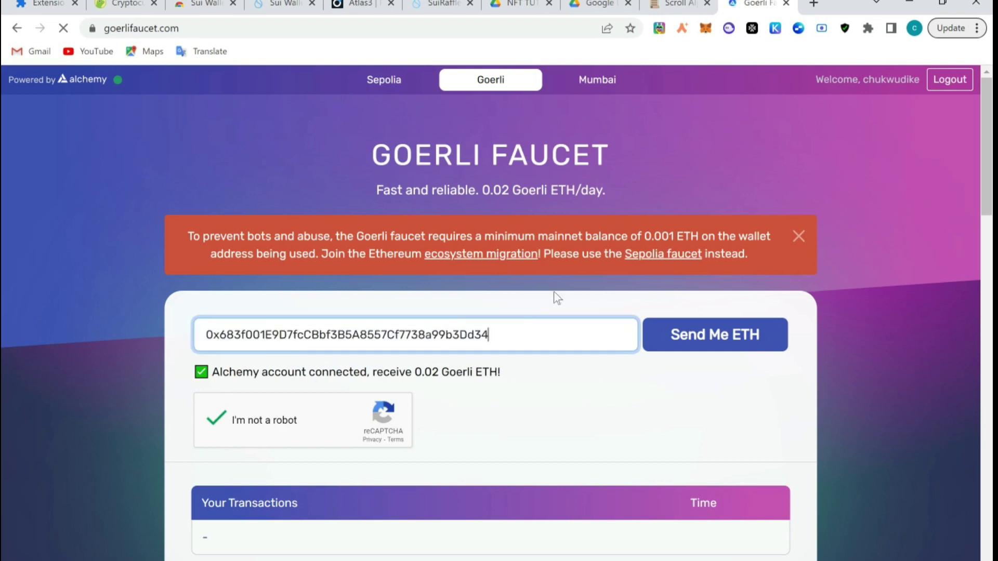
left_click(699, 333)
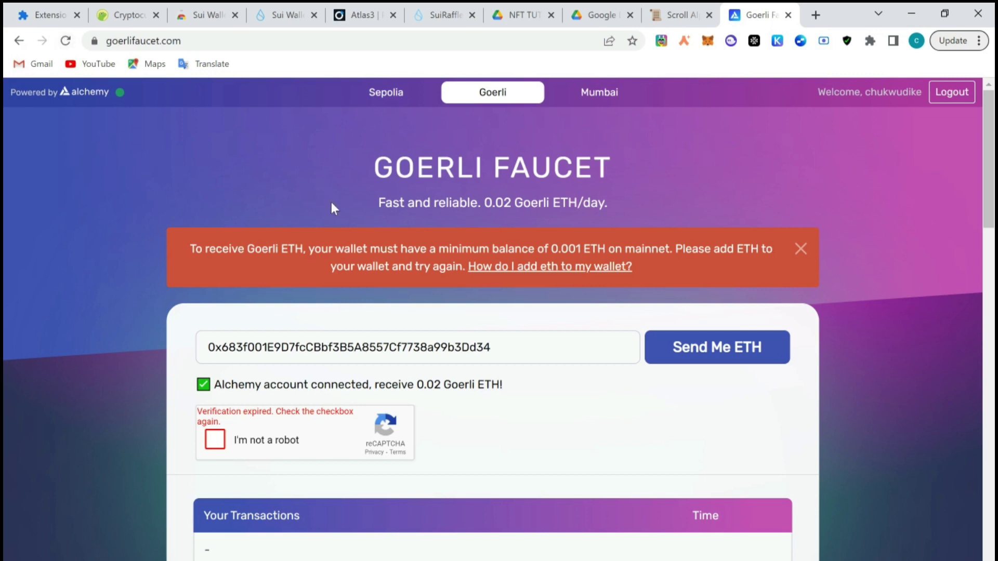
Reload the faucet and resubmit the wallet address, this time creating a Goerli ETH transaction.
left_click(66, 42)
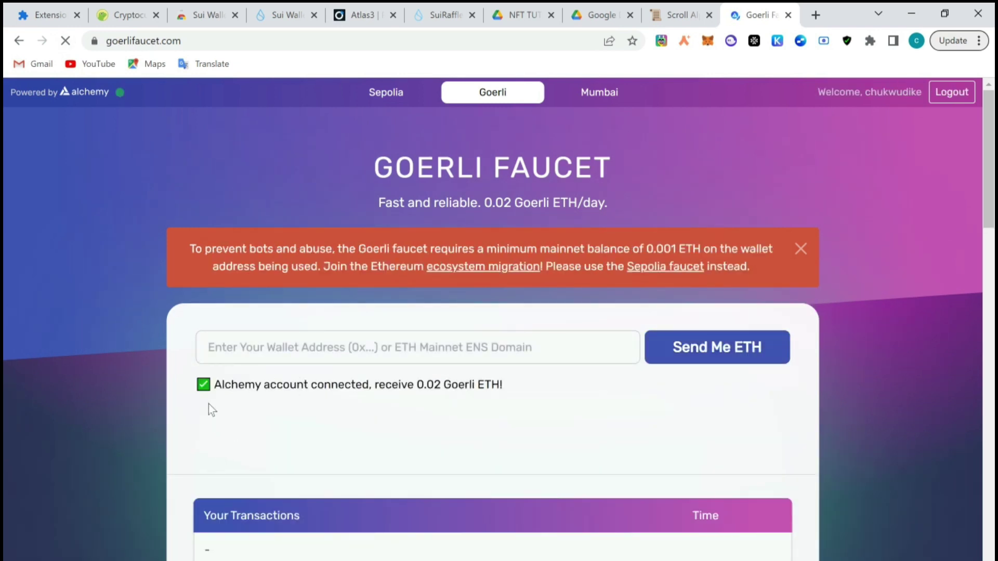
left_click(220, 432)
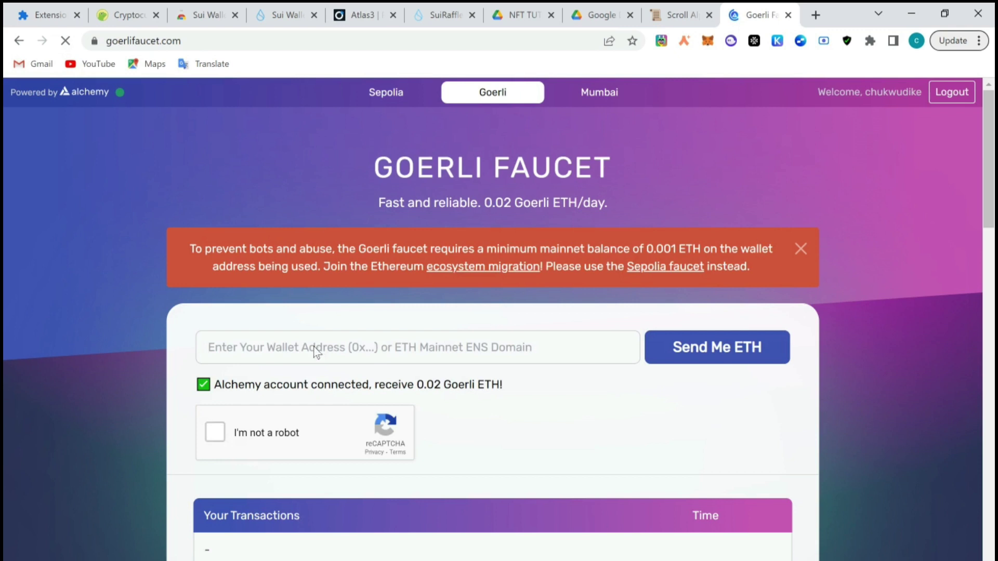
left_click(371, 348)
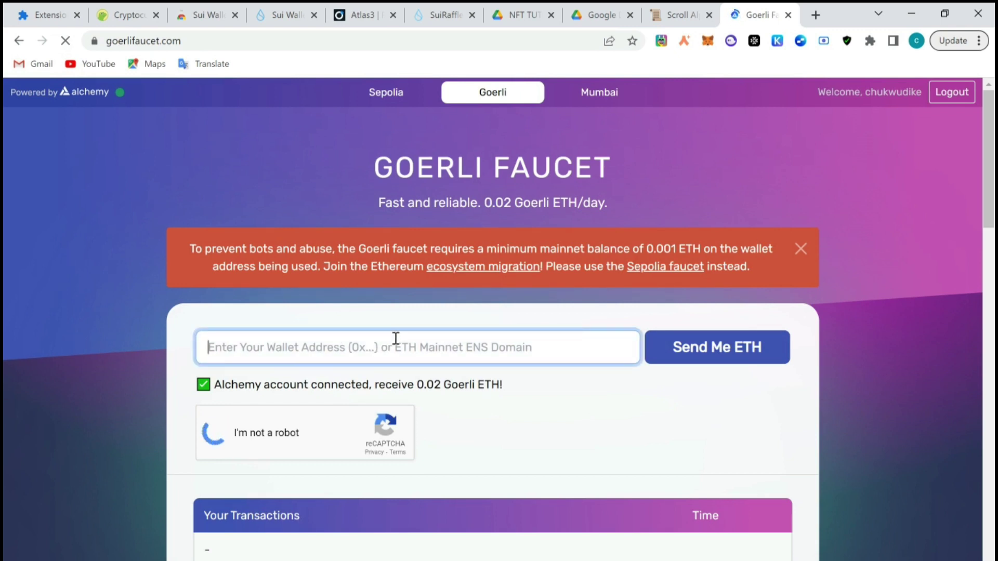
key("ctrl+v")
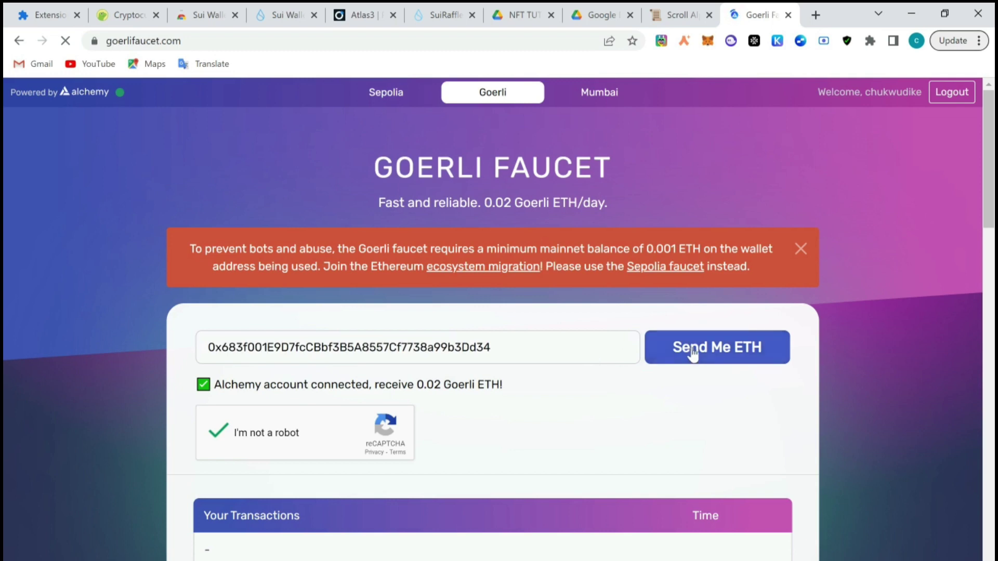
left_click(727, 347)
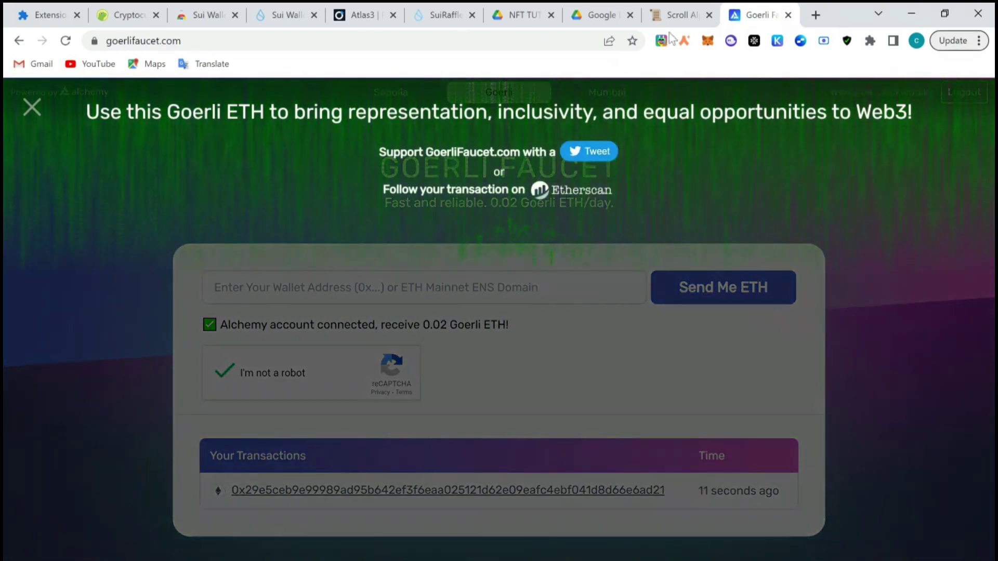
left_click(688, 8)
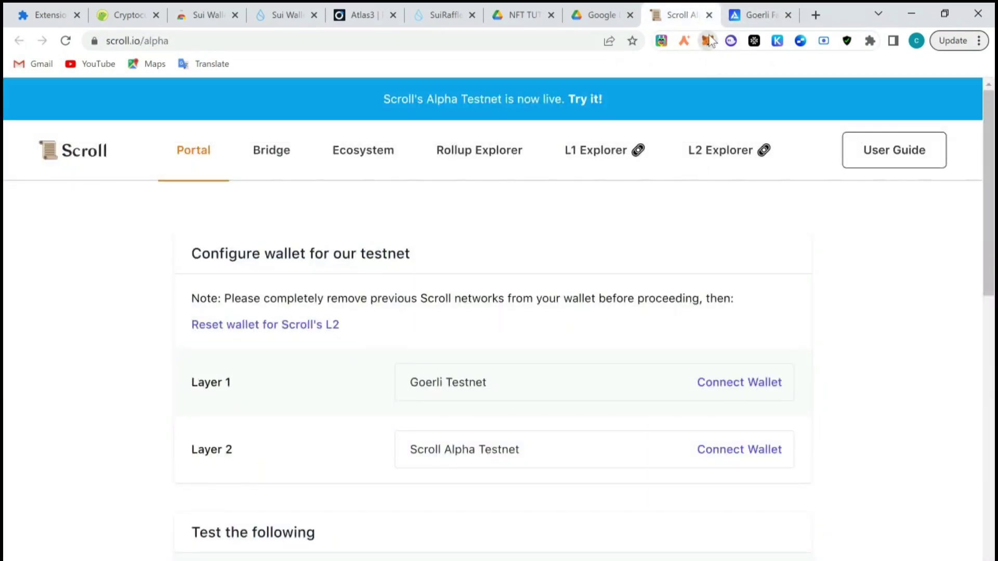
left_click(708, 41)
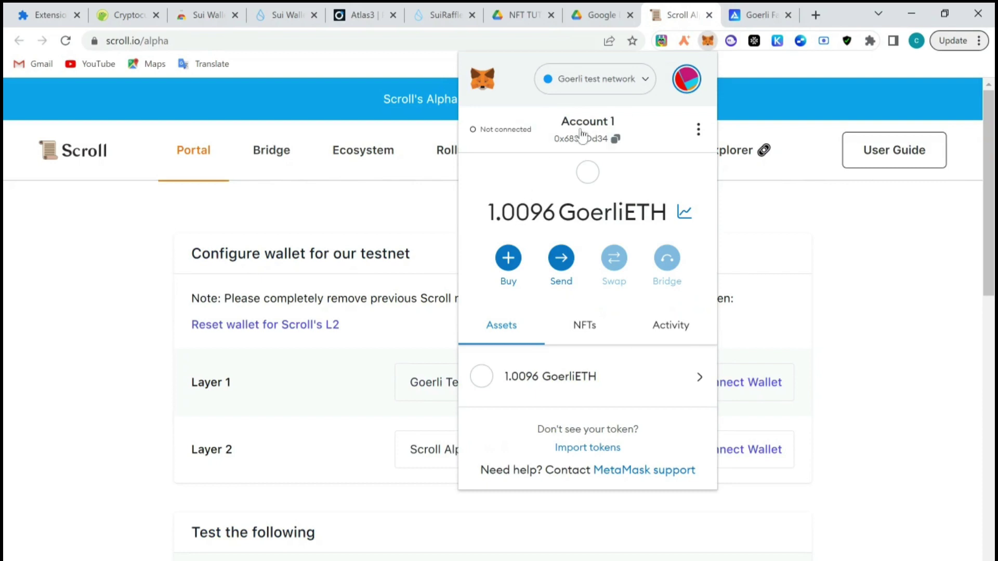
mouse_move(752, 9)
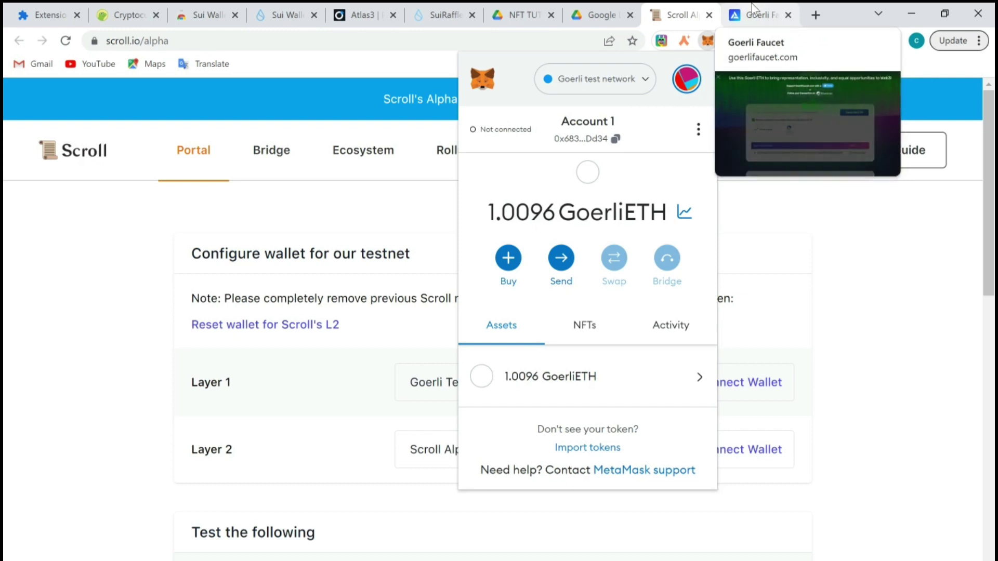
left_click(752, 10)
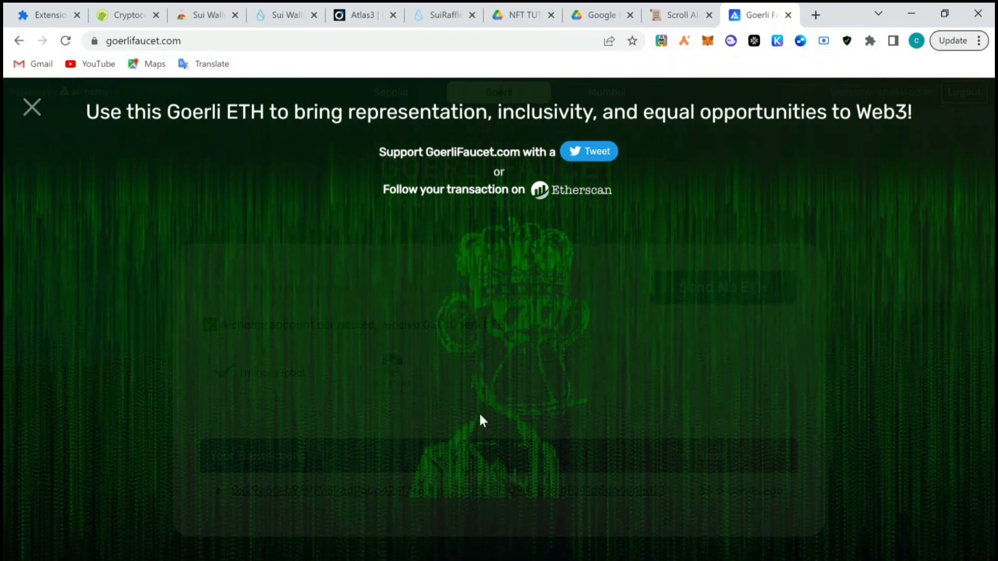
Close the thank-you overlay, check the 1.0296 GoerliETH balance, and return to the Scroll portal.
left_click(36, 110)
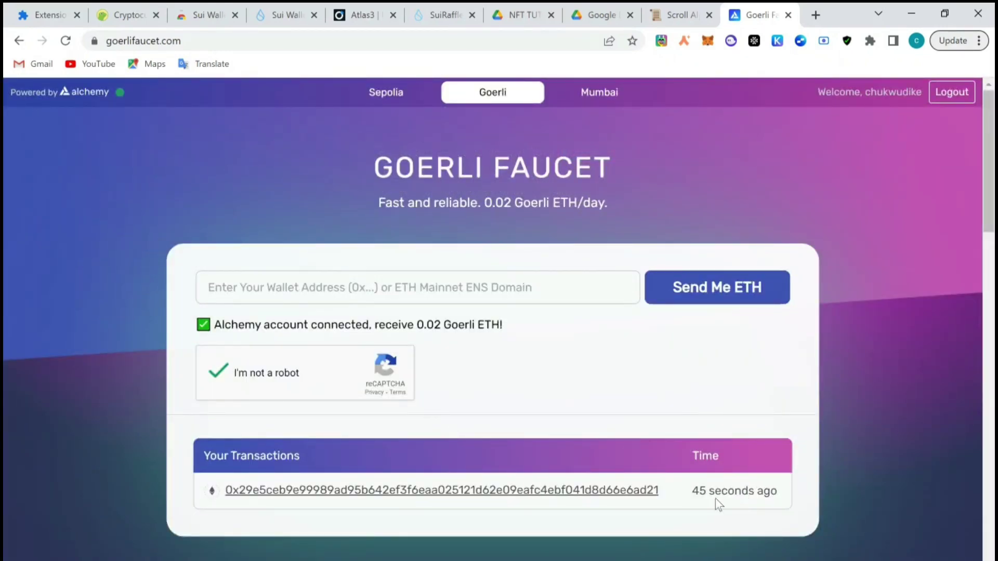
left_click(707, 40)
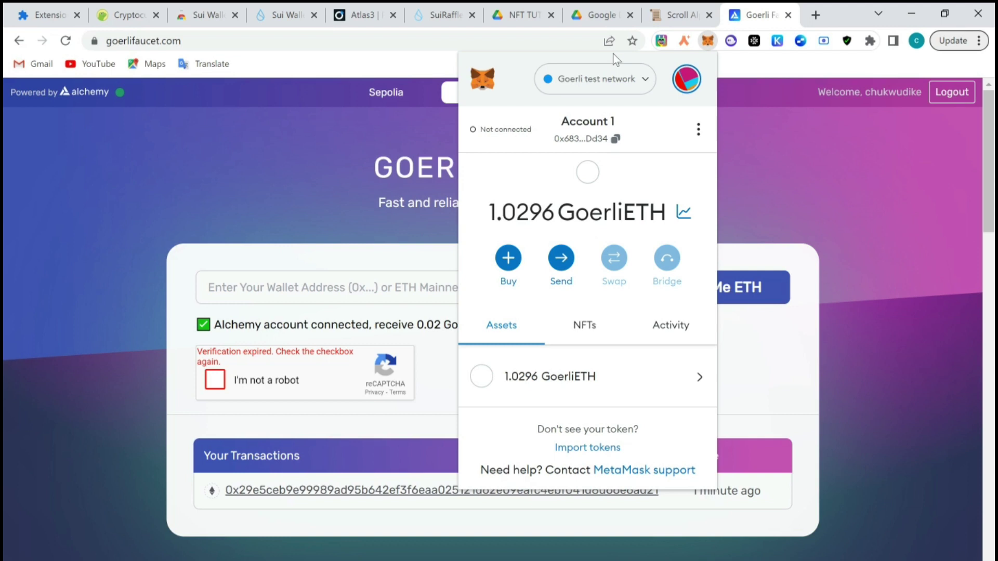
left_click(687, 6)
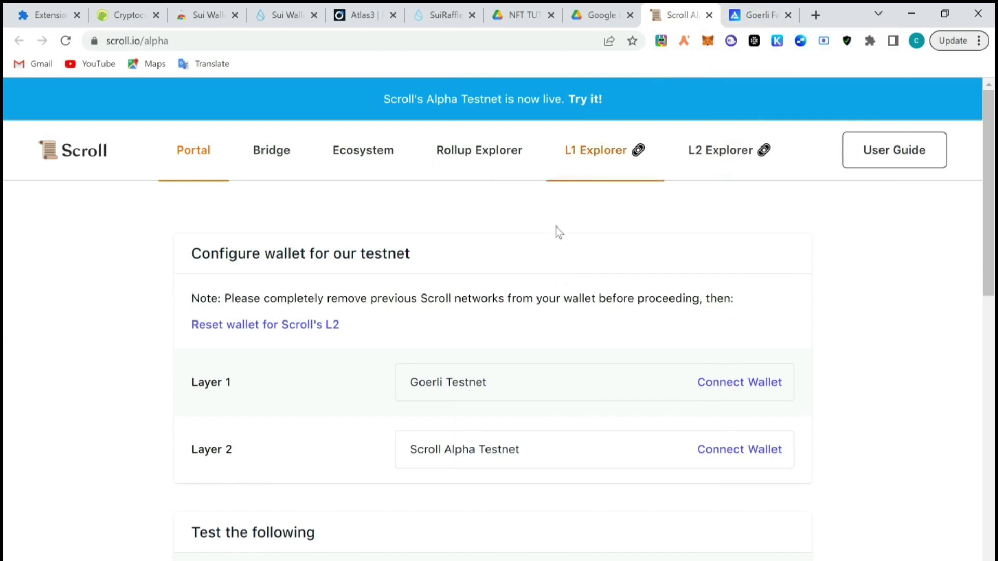
Connect MetaMask Account 1 to the Scroll portal from the Layer 1 Connect Wallet button.
left_click(745, 390)
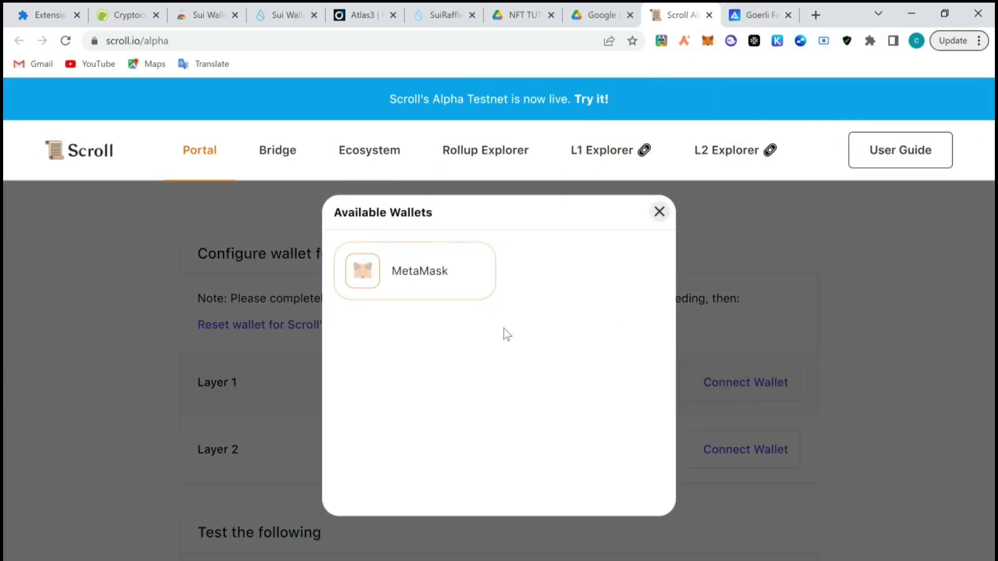
left_click(403, 278)
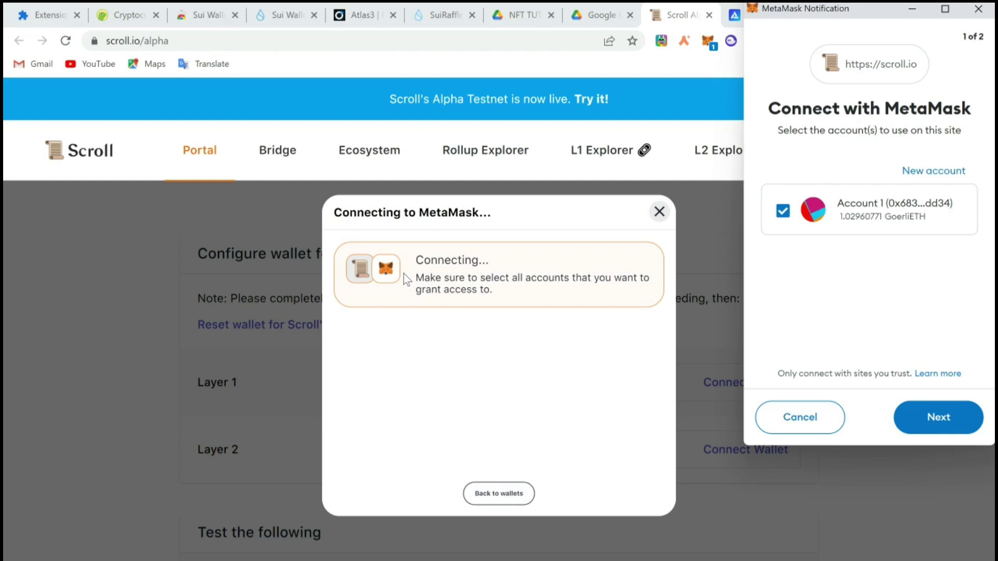
left_click(930, 416)
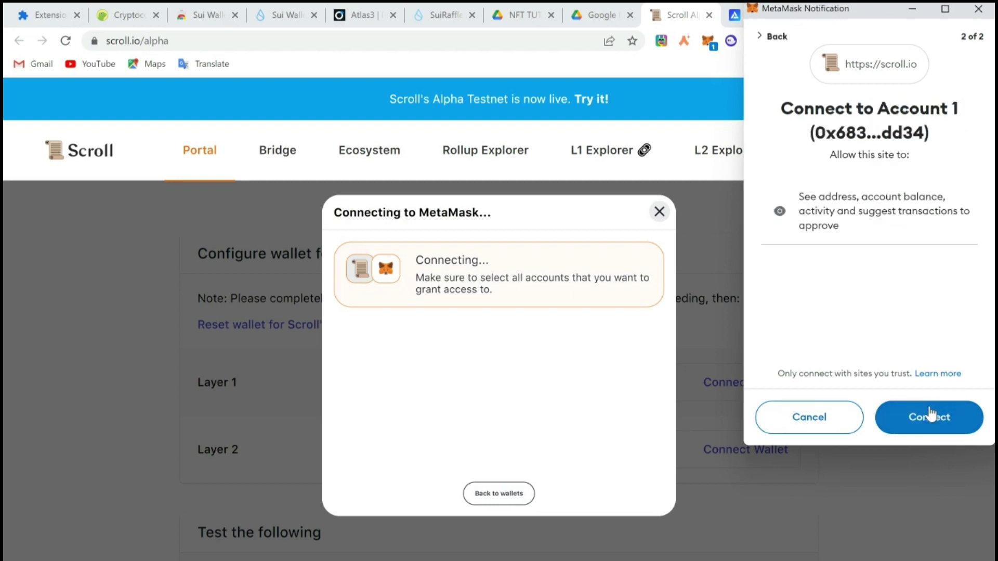
left_click(930, 416)
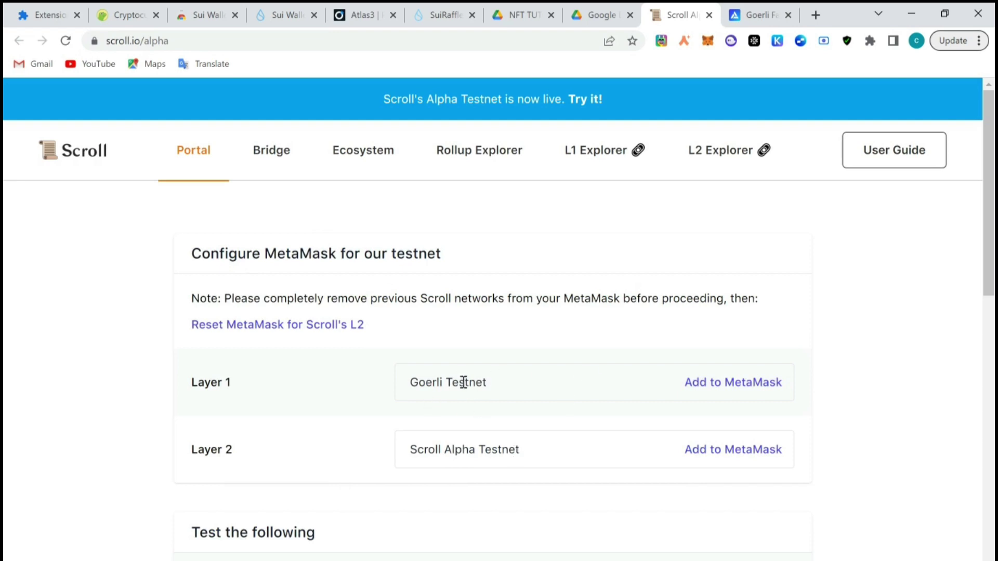
Approve adding Scroll Alpha Testnet (chain ID 534353) to MetaMask but decline switching to it.
left_click(750, 450)
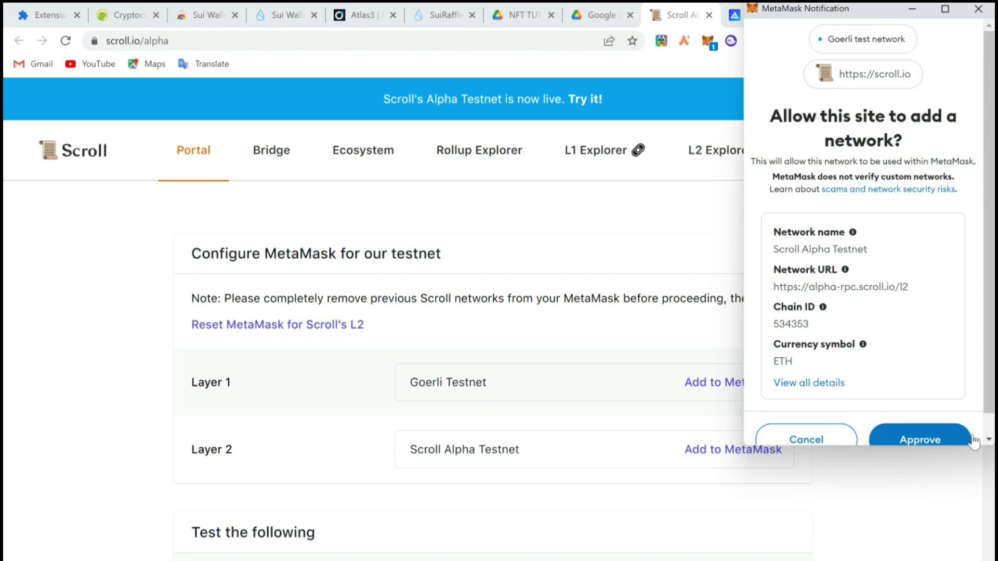
scroll(988, 428, "down", 1)
left_click(946, 429)
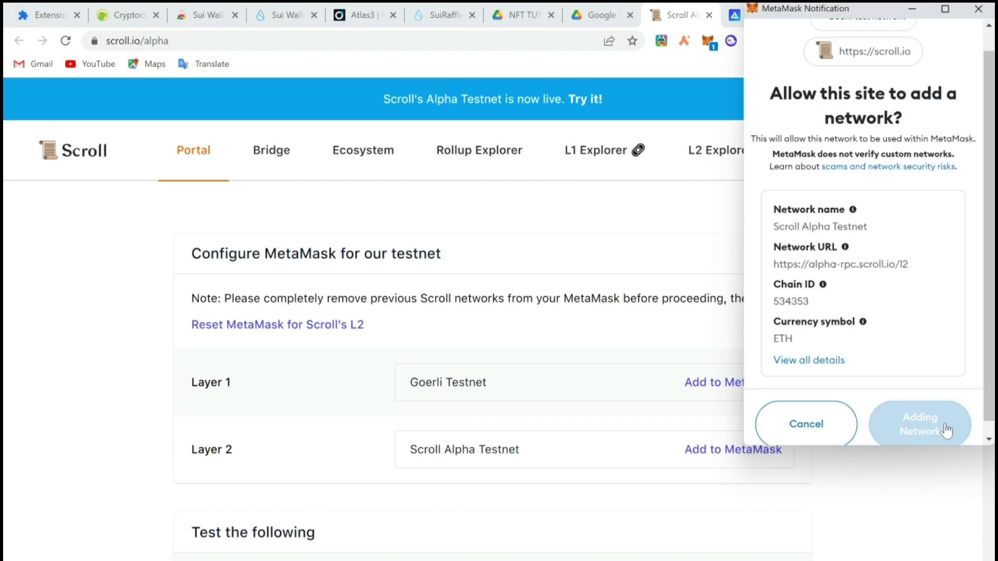
left_click(811, 431)
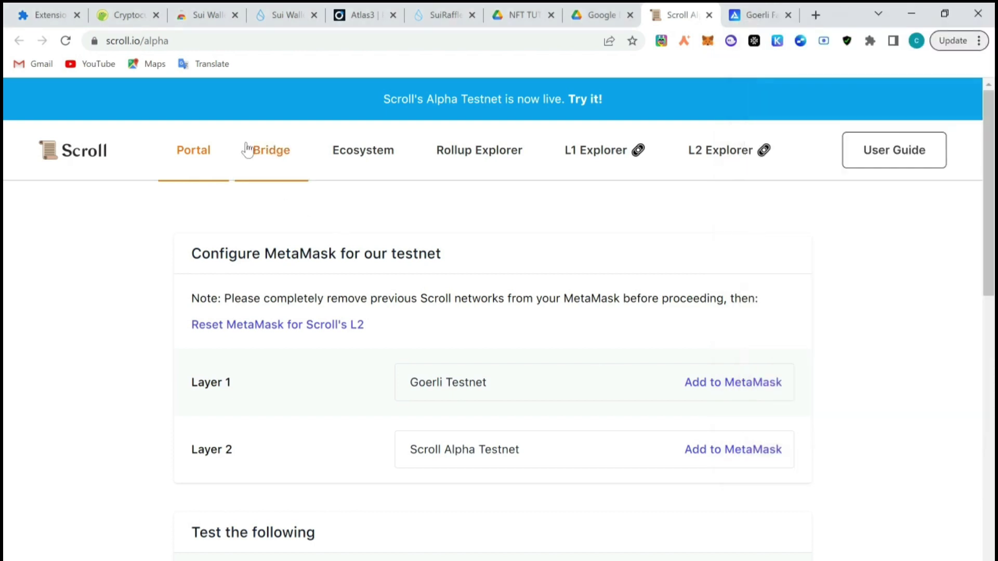
On the Bridge page, enter 0.1 ETH to send from Goerli Testnet to Scroll Alpha Testnet.
left_click(268, 155)
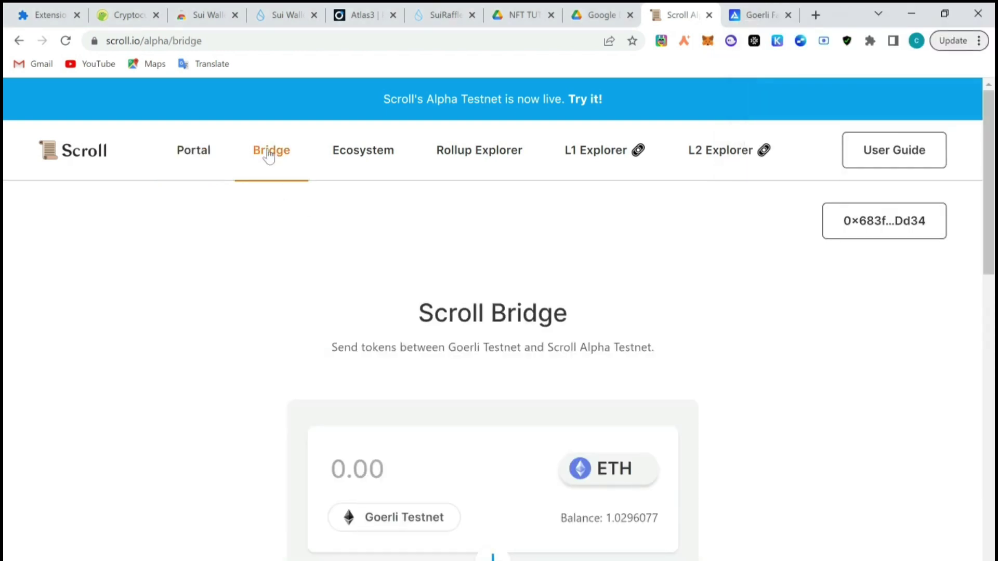
scroll(268, 156, "down", 4)
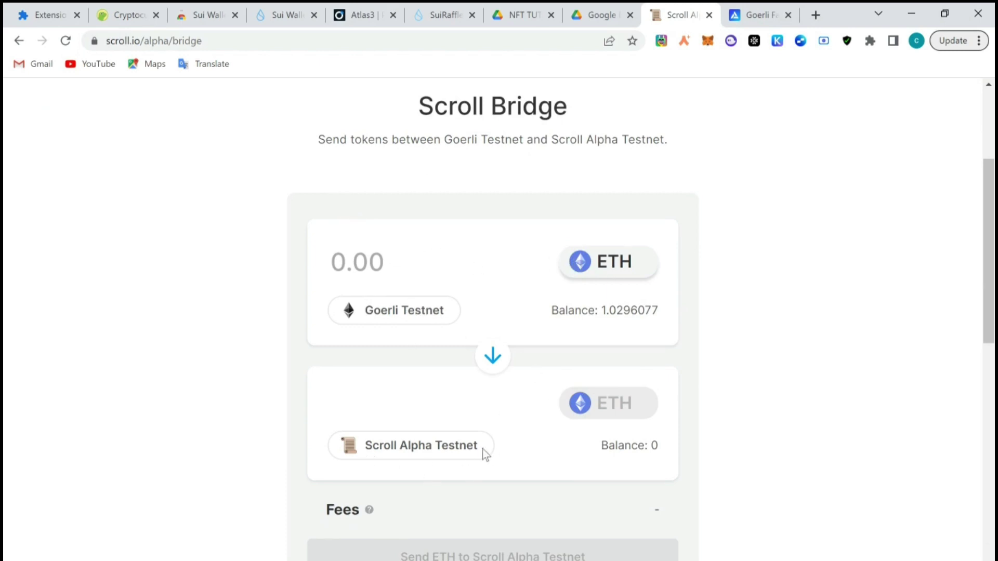
left_click(393, 252)
type("0.1")
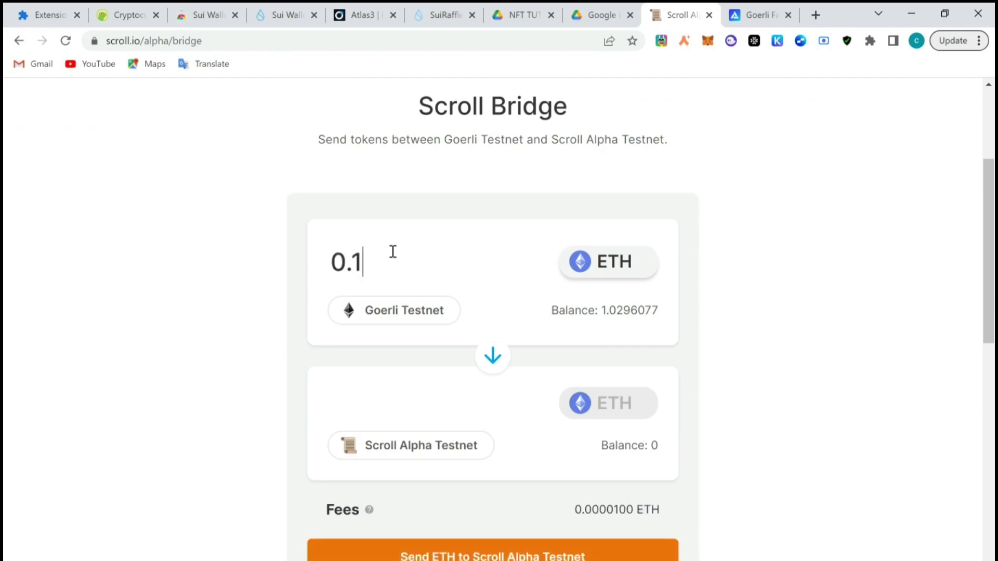
scroll(380, 264, "down", 1)
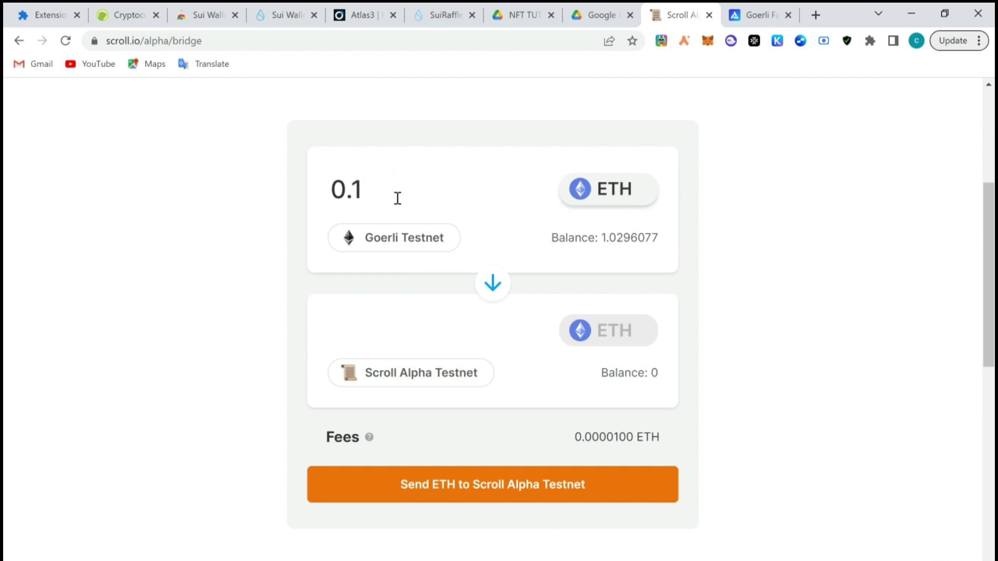
key("BackSpace")
scroll(391, 185, "up", 1)
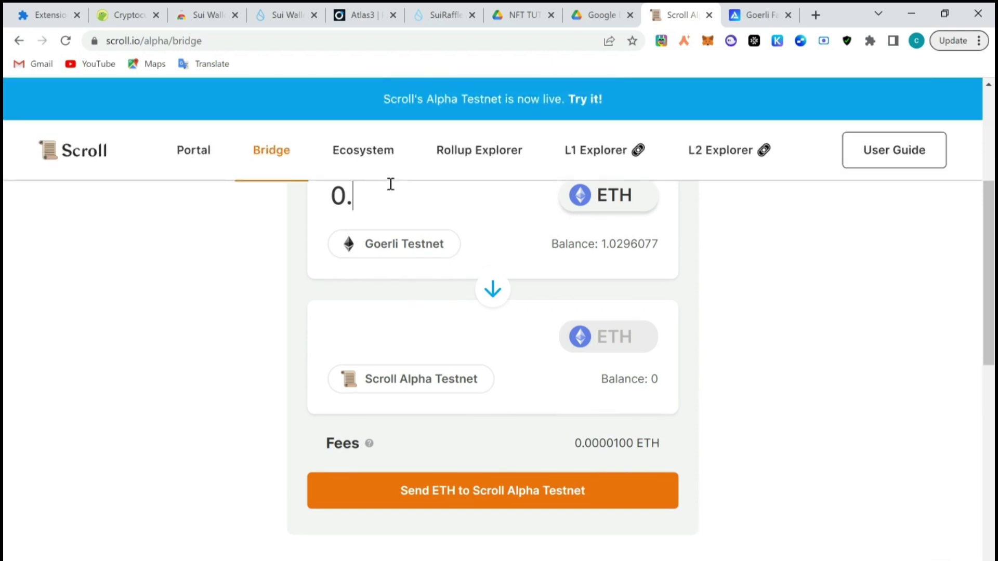
type("1")
scroll(457, 323, "up", 1)
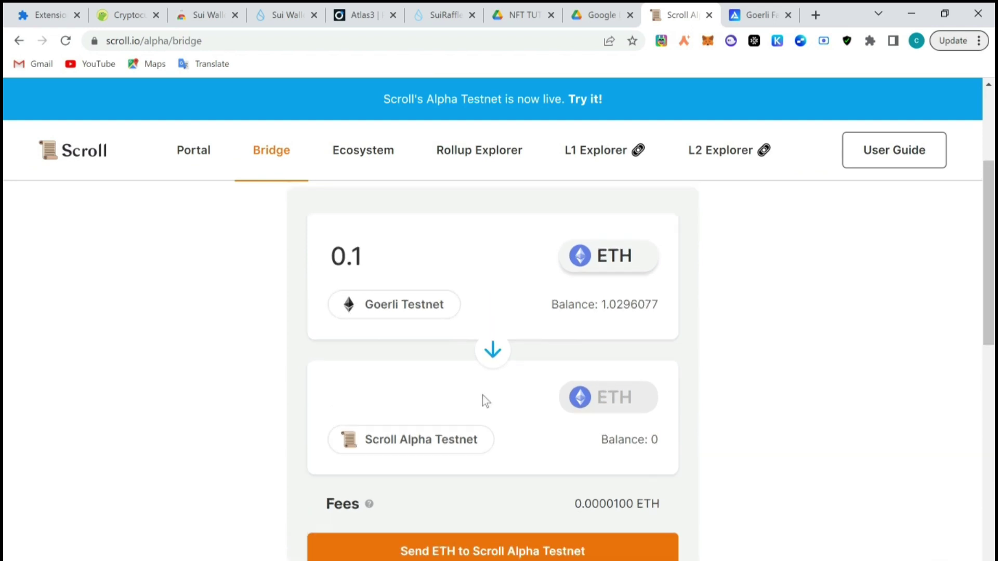
Submit the 0.1 ETH Goerli-to-Scroll Alpha deposit and confirm it in MetaMask.
left_click(503, 552)
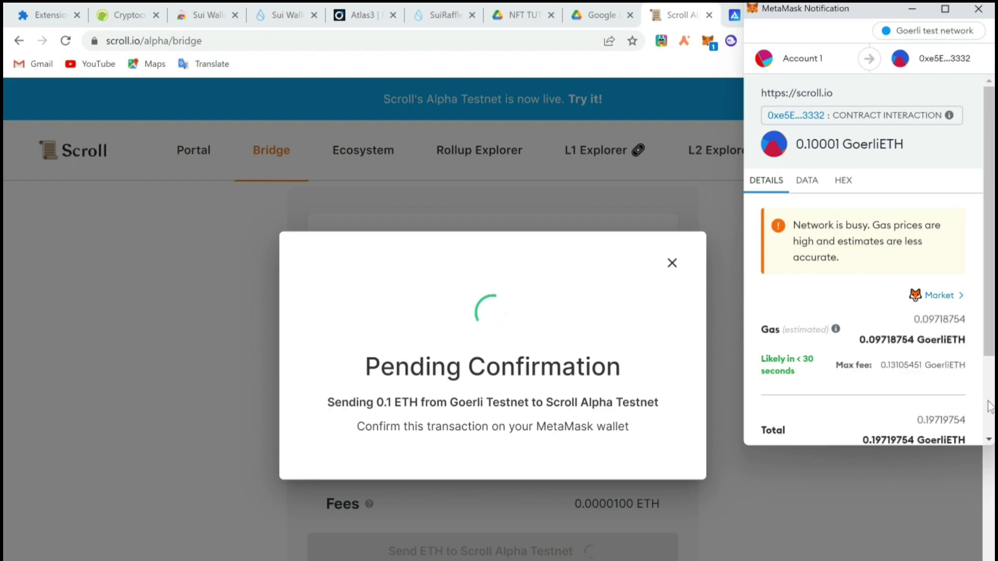
scroll(990, 407, "down", 3)
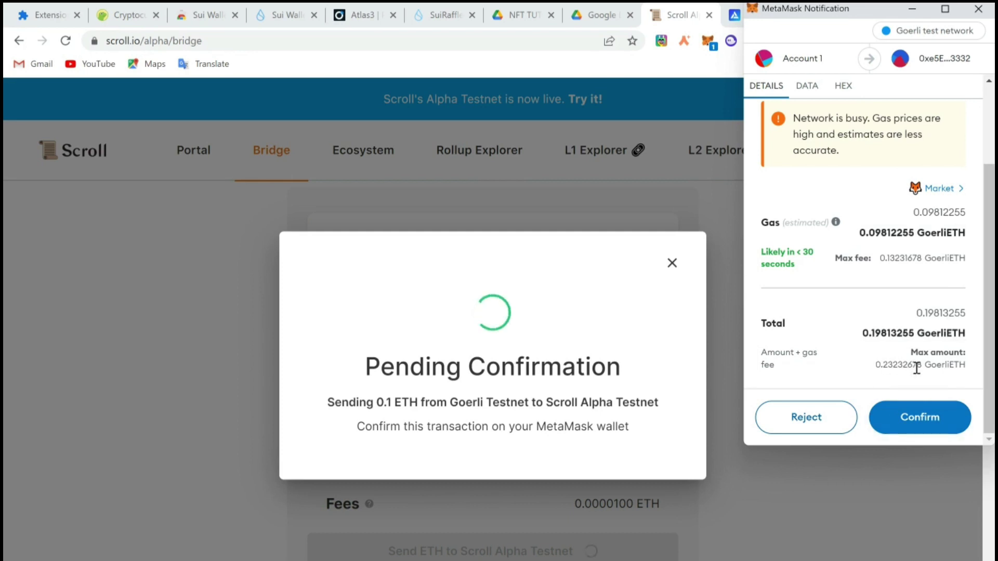
left_click(921, 428)
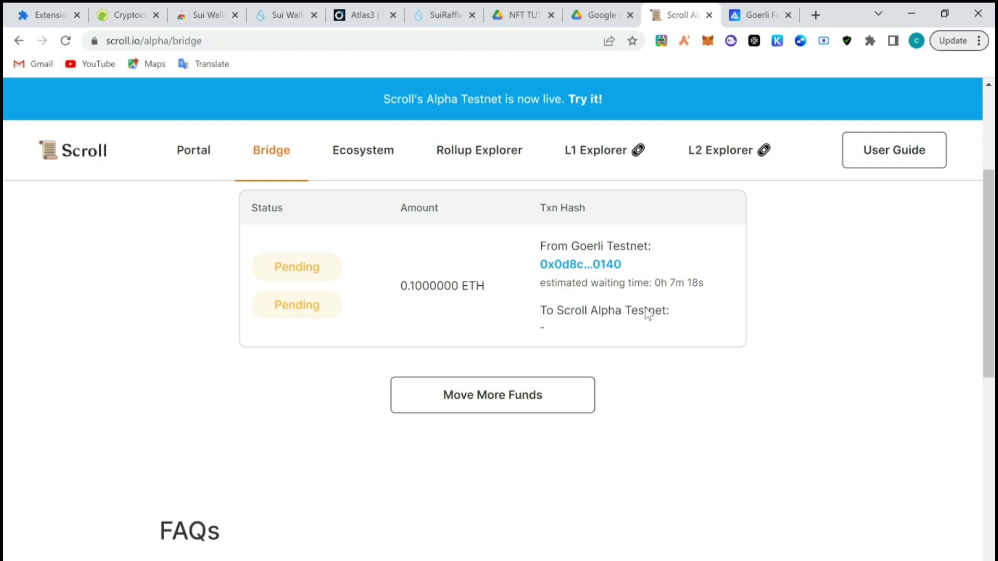
Browse the Scroll Ecosystem page's project cards, such as Aave, Ankr, Celer Network and MUX.
left_click(352, 161)
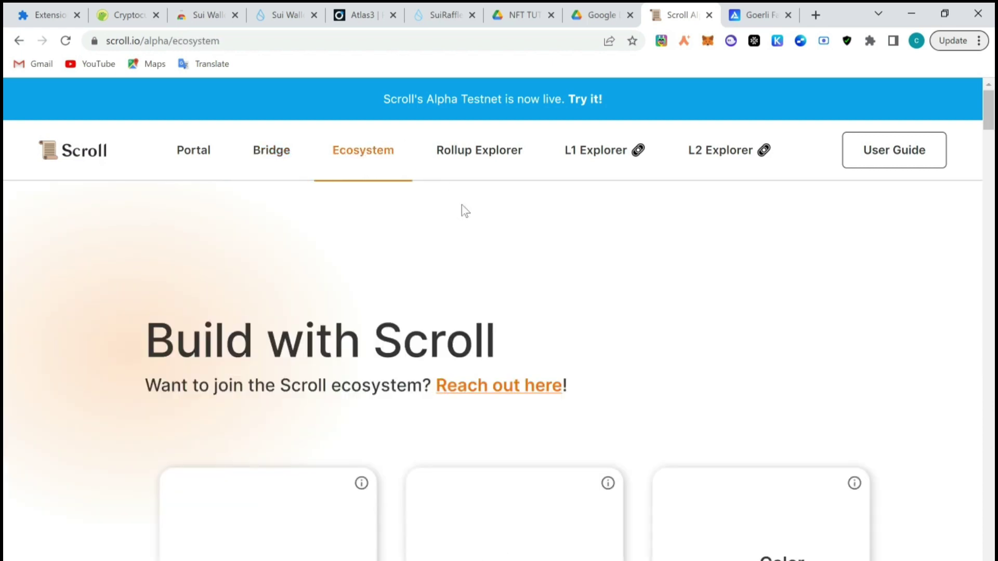
scroll(493, 311, "down", 5)
scroll(515, 322, "down", 1)
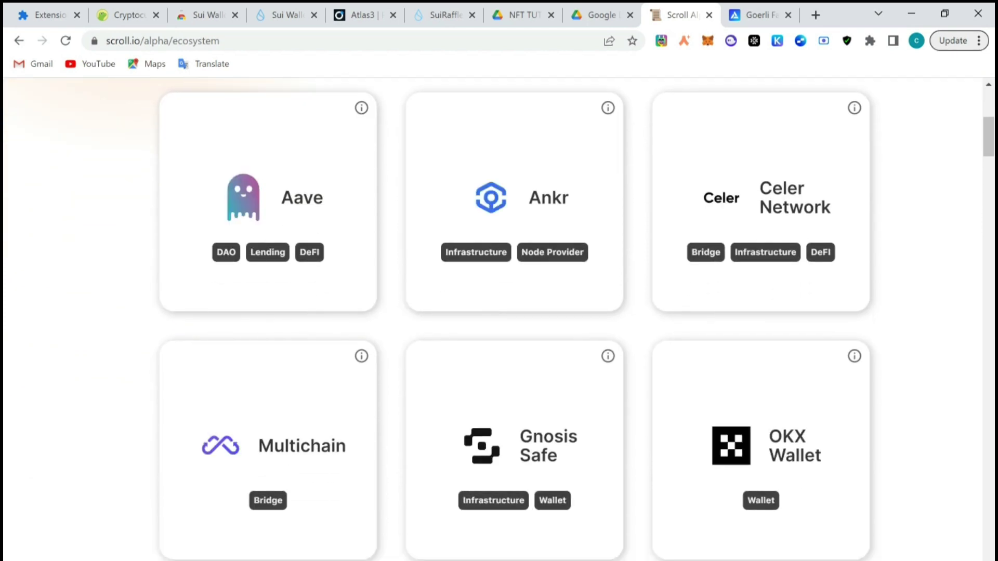
scroll(493, 312, "up", 6)
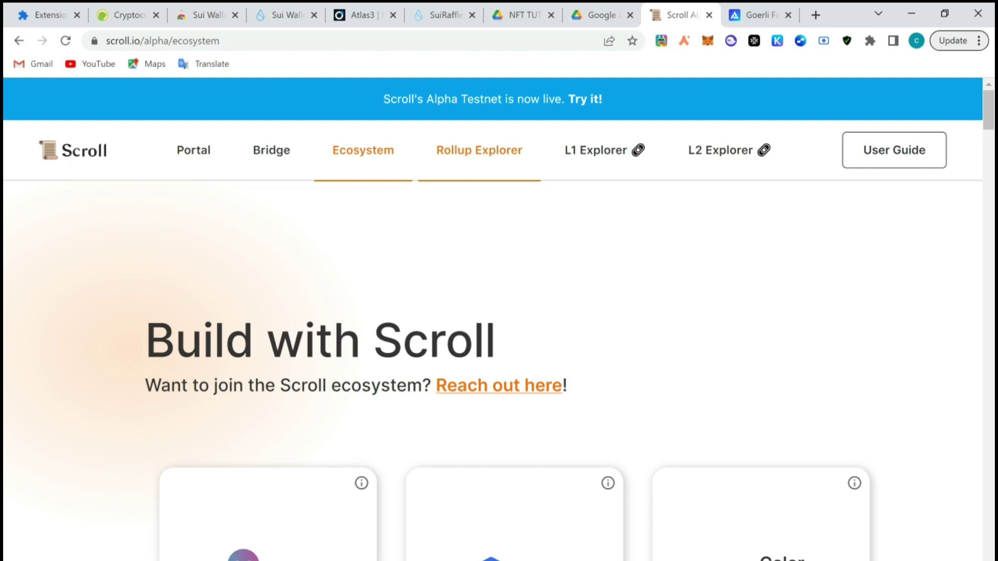
scroll(477, 161, "down", 15)
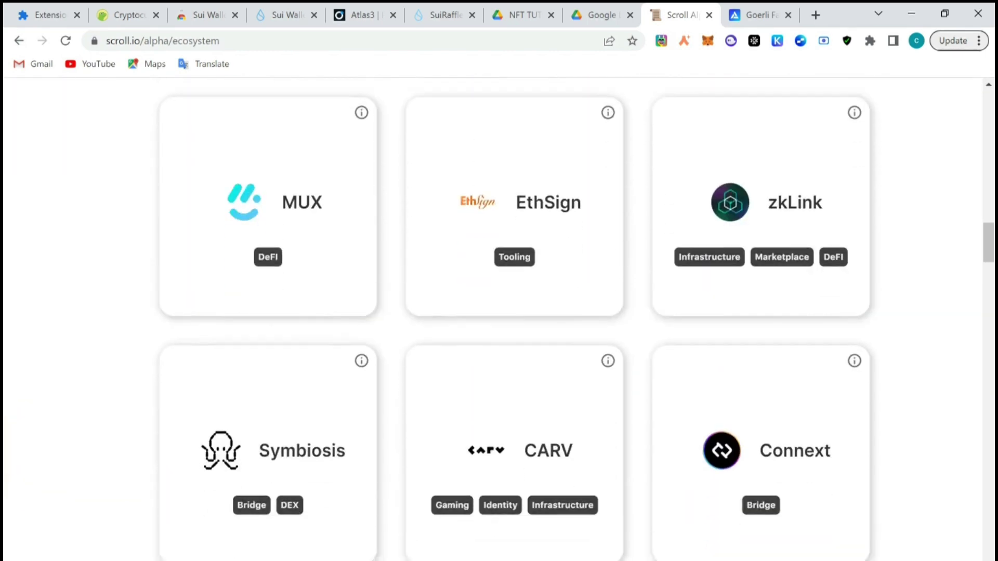
scroll(514, 312, "down", 2)
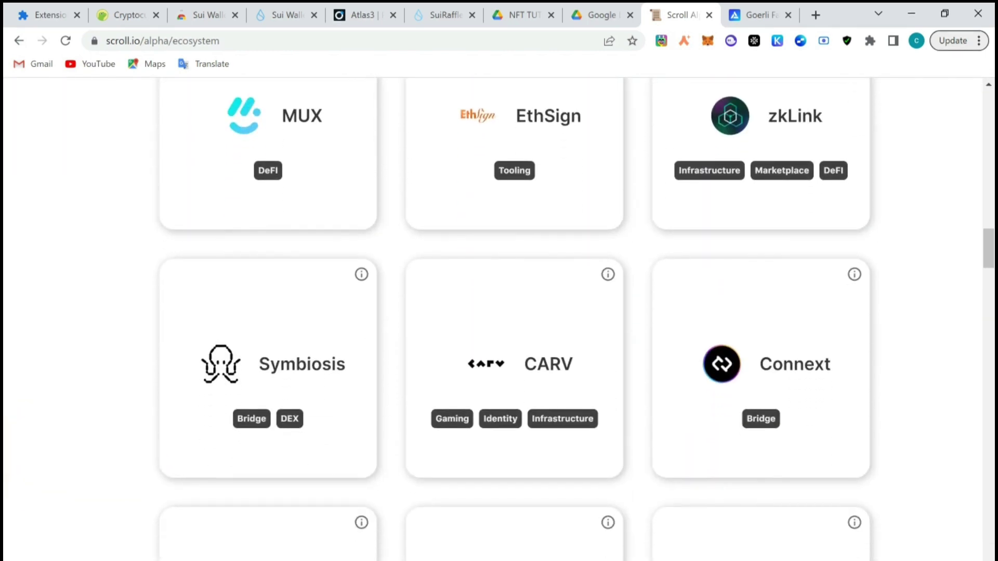
scroll(499, 312, "up", 15)
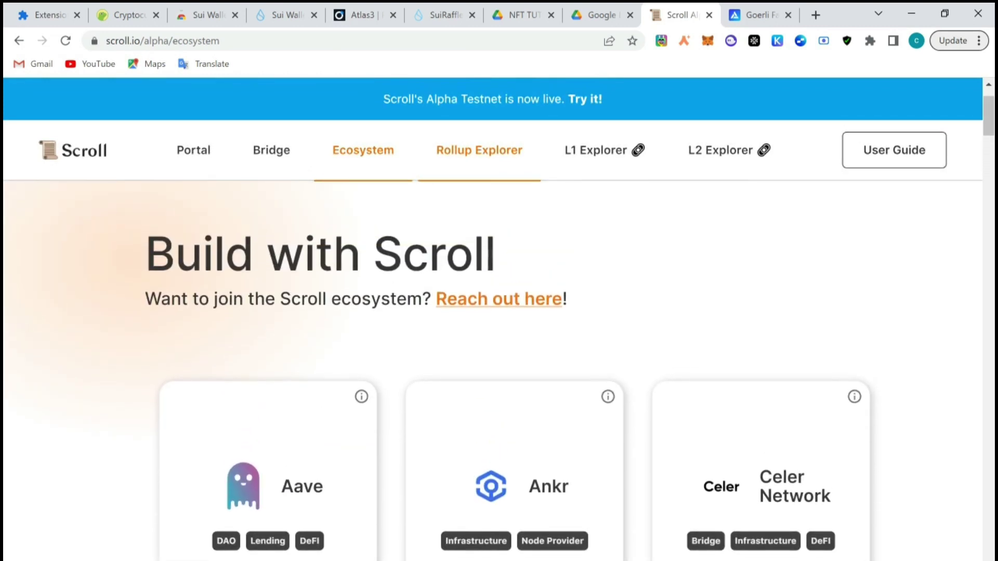
scroll(499, 312, "up", 1)
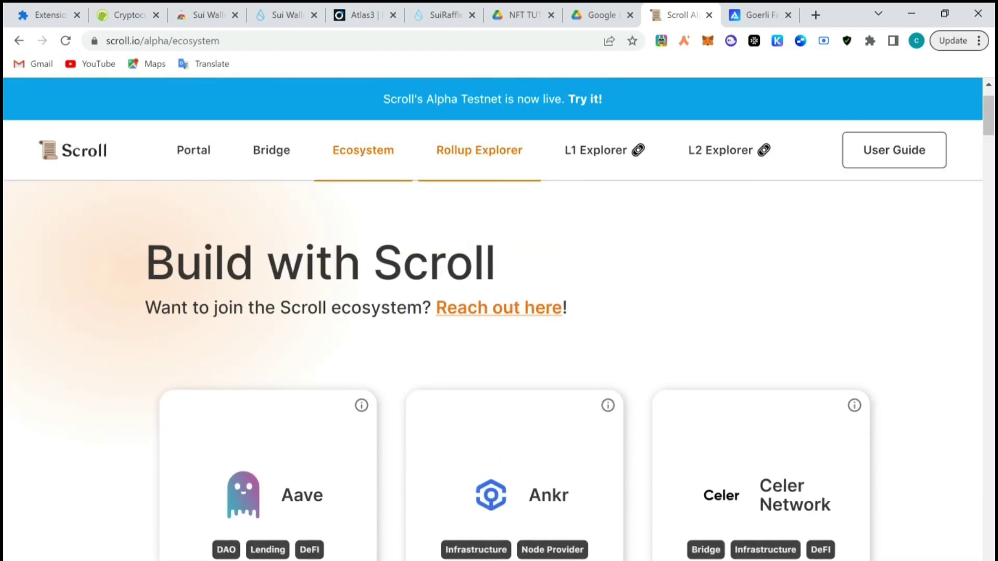